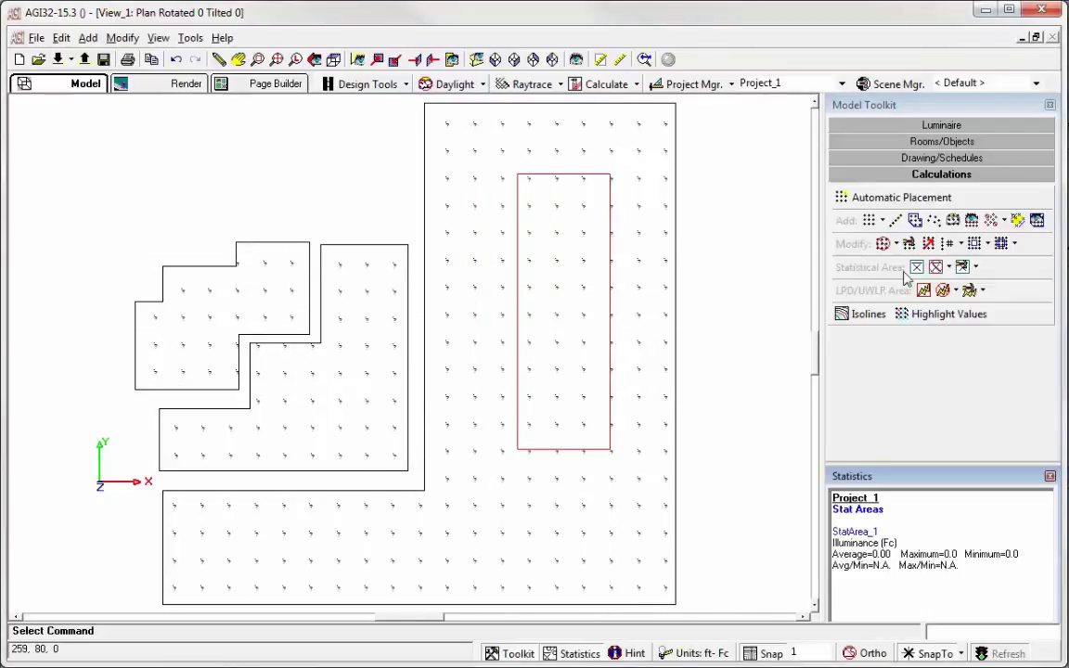
Step: Turn on Summary statistics in the red StatArea_1 area's label
left_click(975, 267)
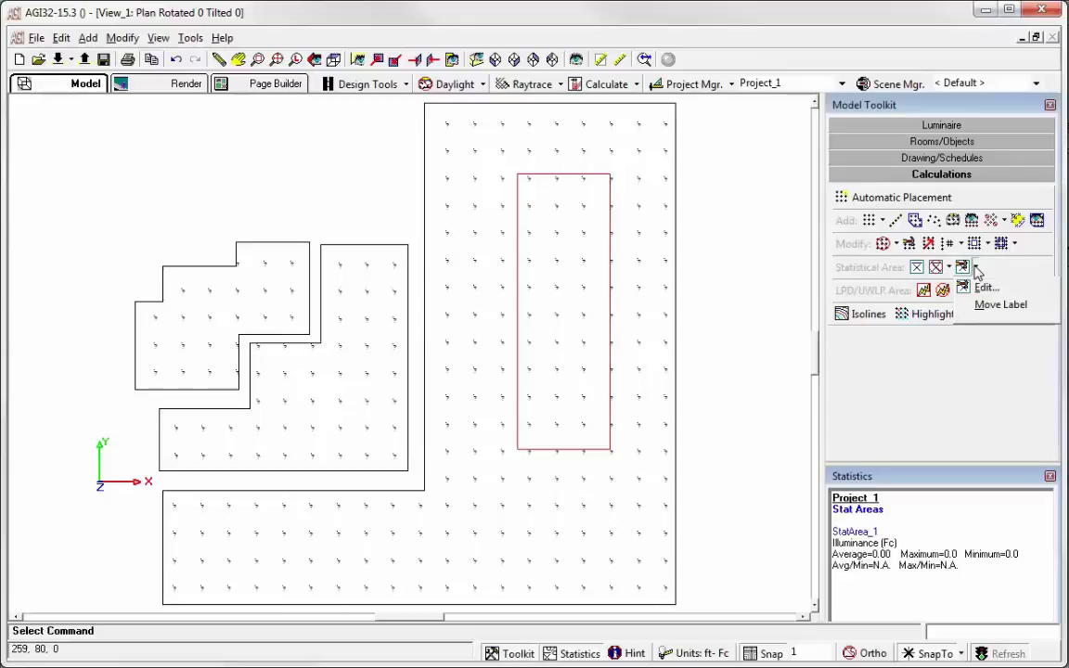
left_click(984, 288)
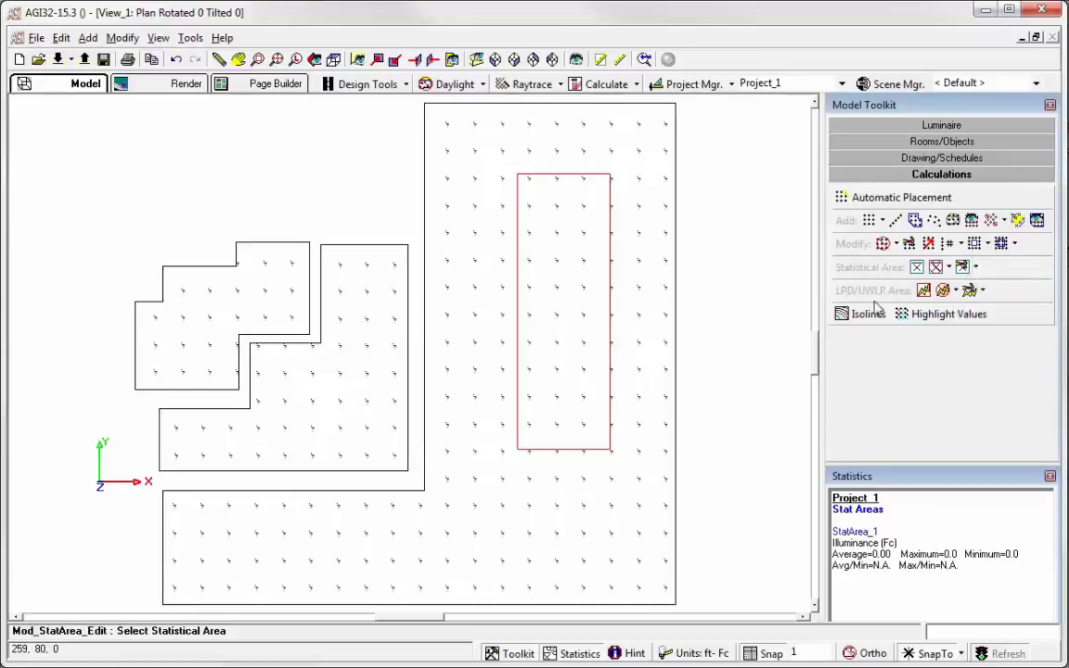
left_click(609, 341)
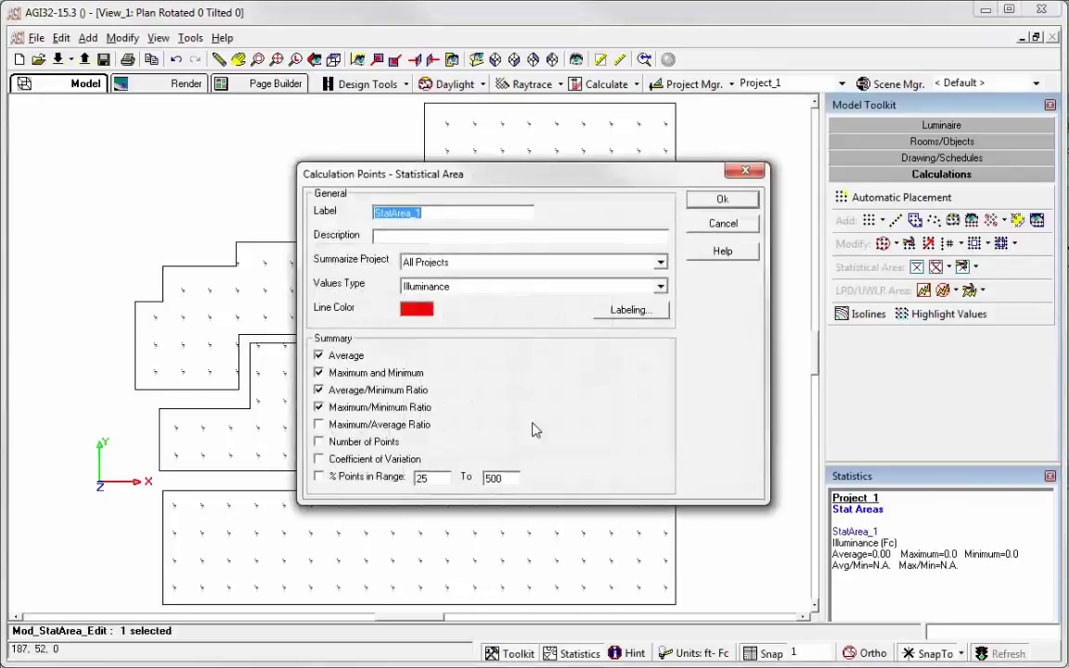
left_click(627, 316)
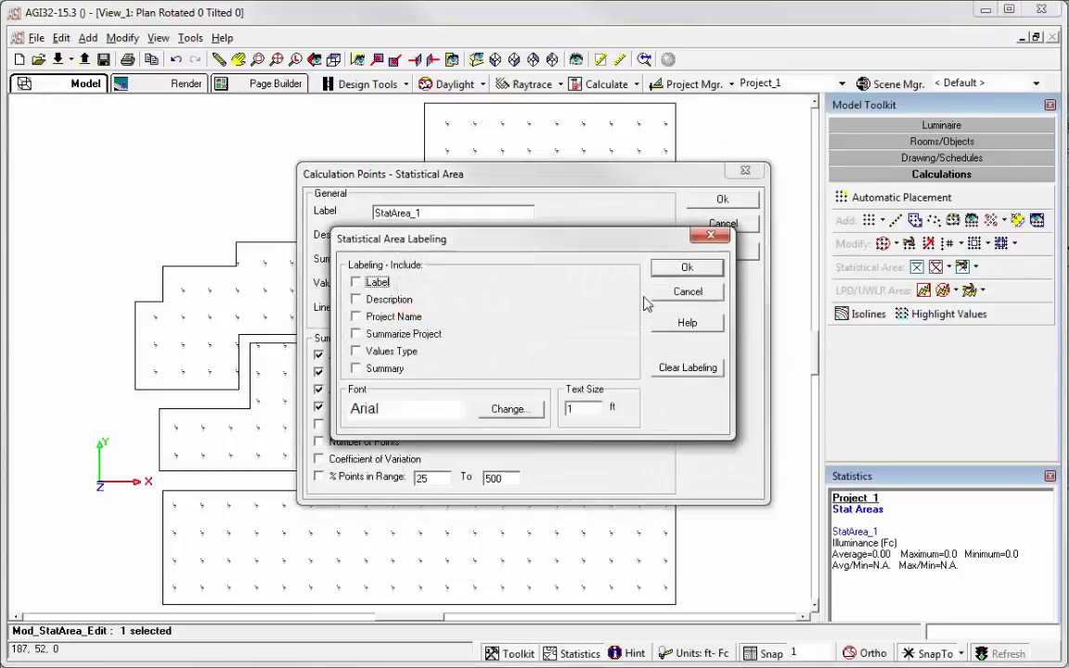
left_click(356, 369)
double_click(580, 408)
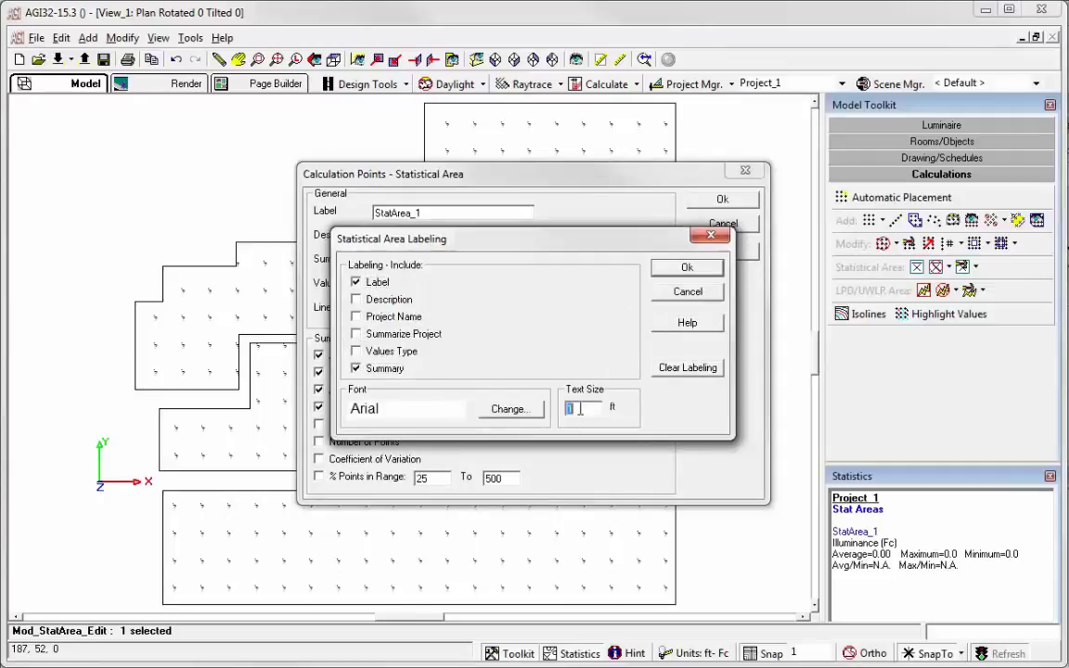
left_click(687, 269)
left_click(722, 198)
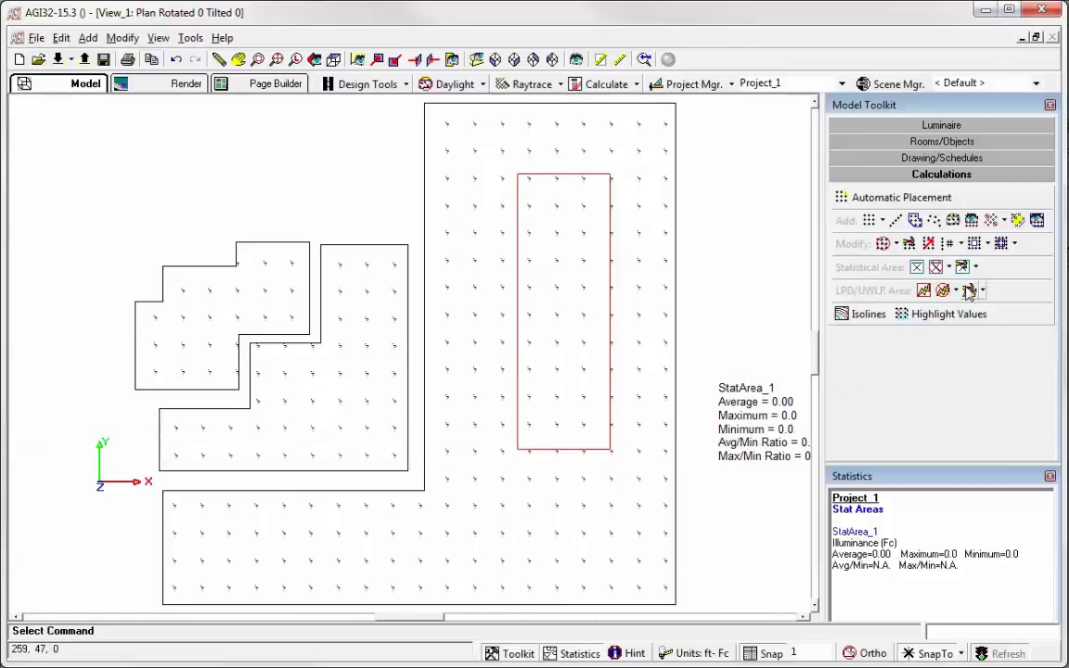
Step: Move the StatArea_1 label higher up, beside the red statistical area
left_click(975, 266)
left_click(1002, 305)
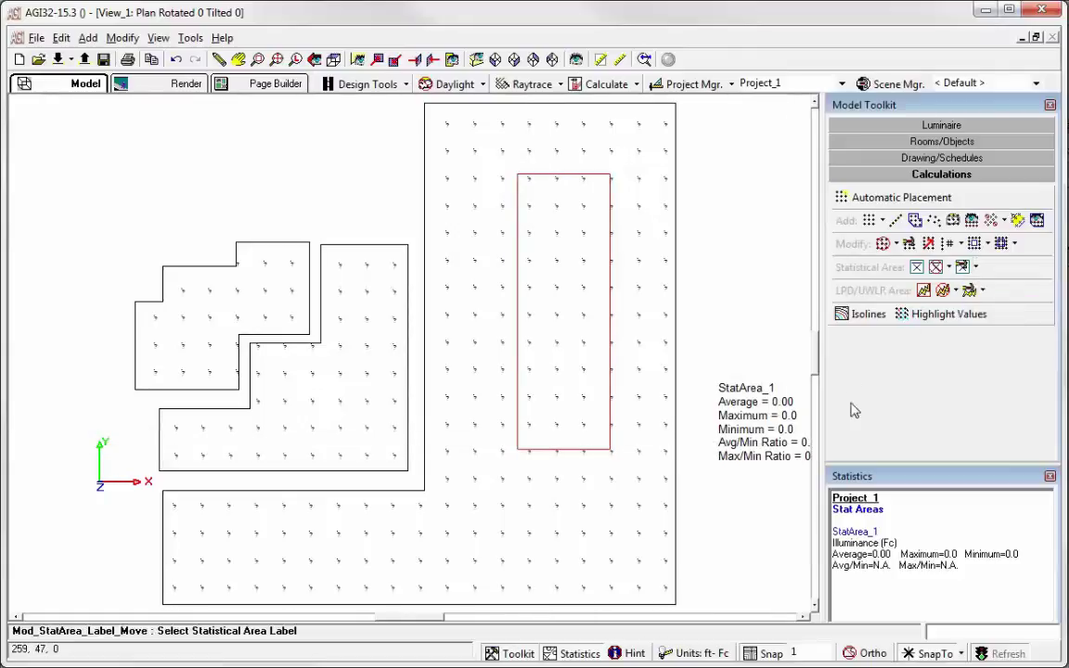
left_click(749, 429)
left_click(731, 301)
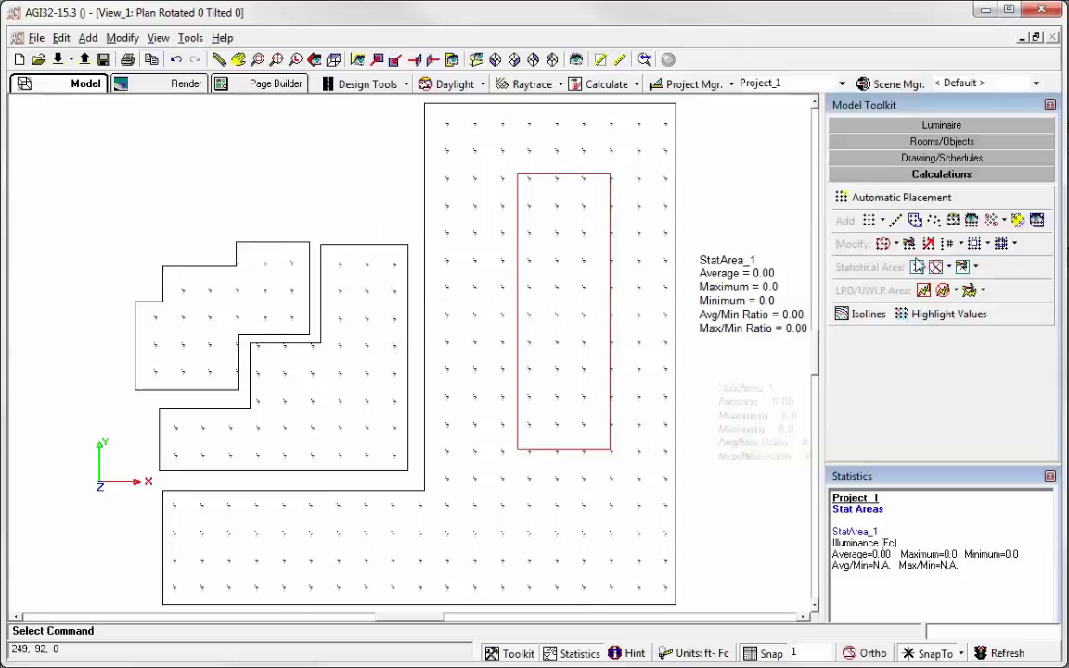
Step: Label the large CalcPts_3 grid with its name and Summary statistics, declining to save
left_click(909, 244)
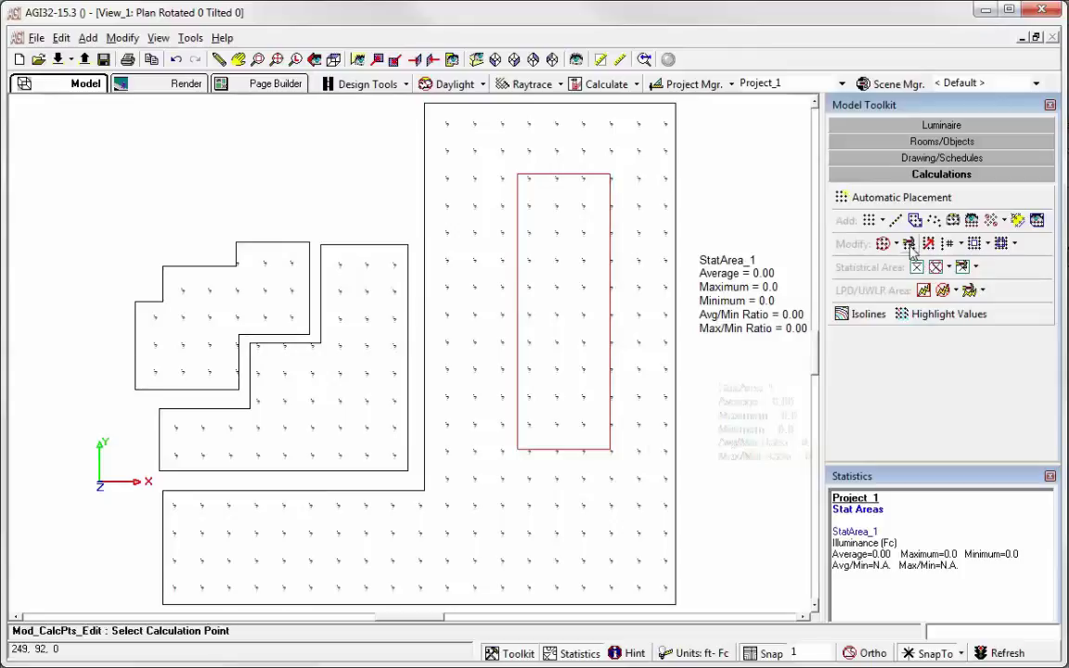
left_click(428, 337)
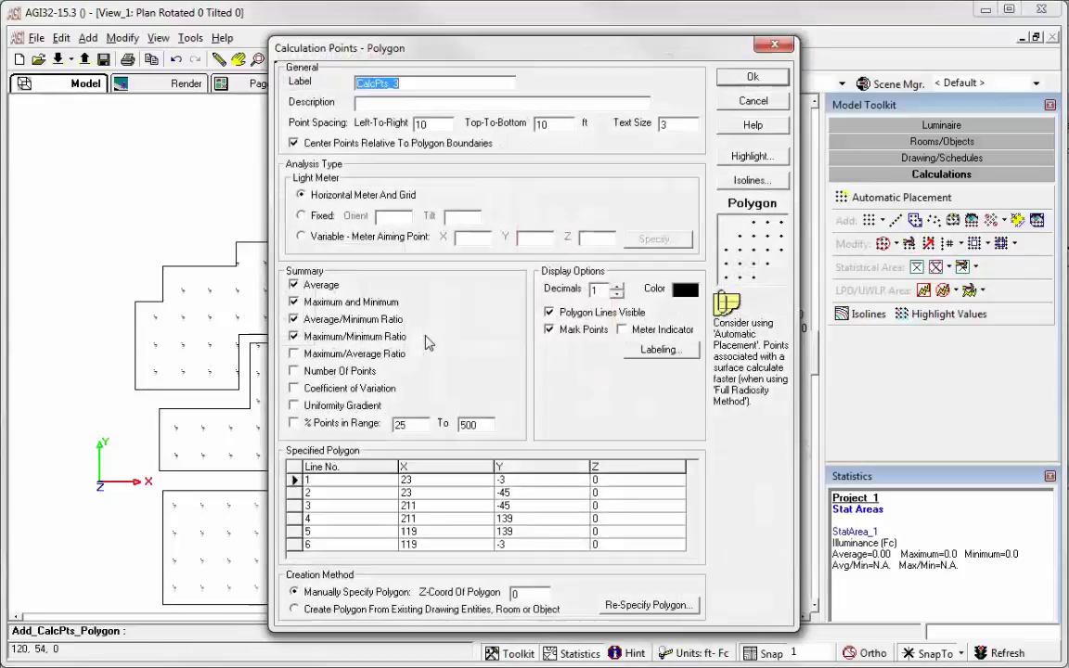
left_click(662, 352)
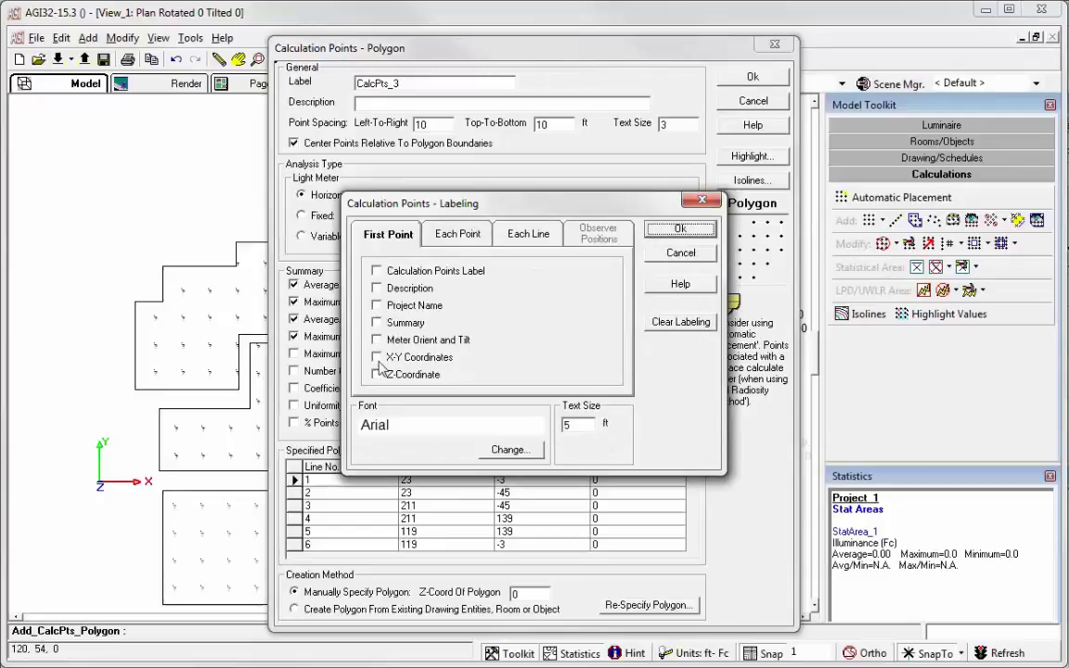
left_click(377, 323)
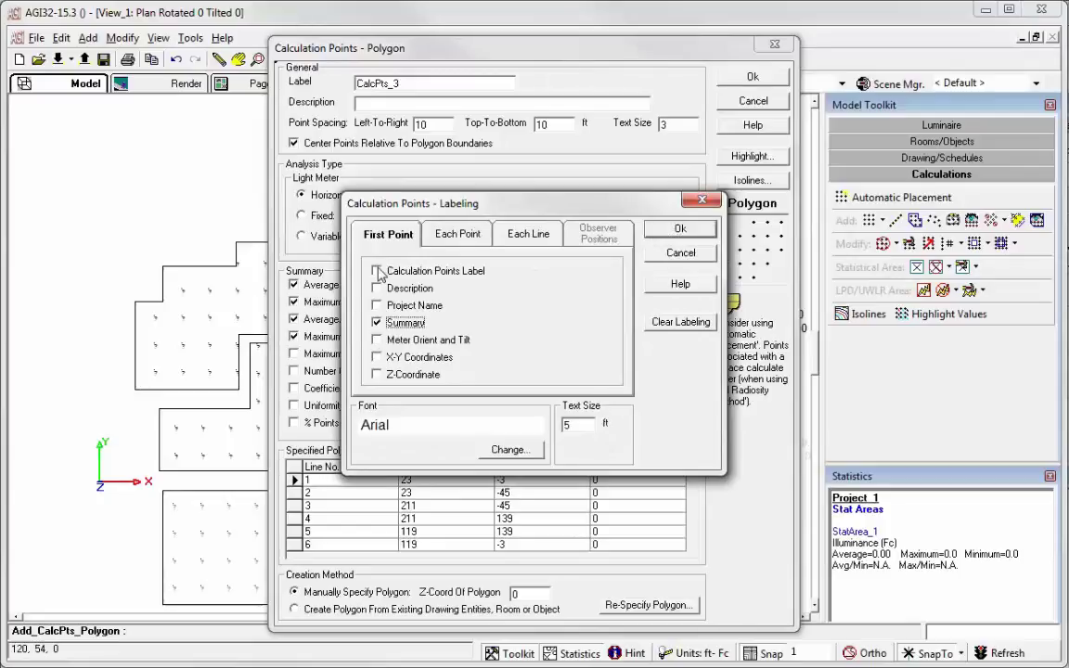
left_click(376, 271)
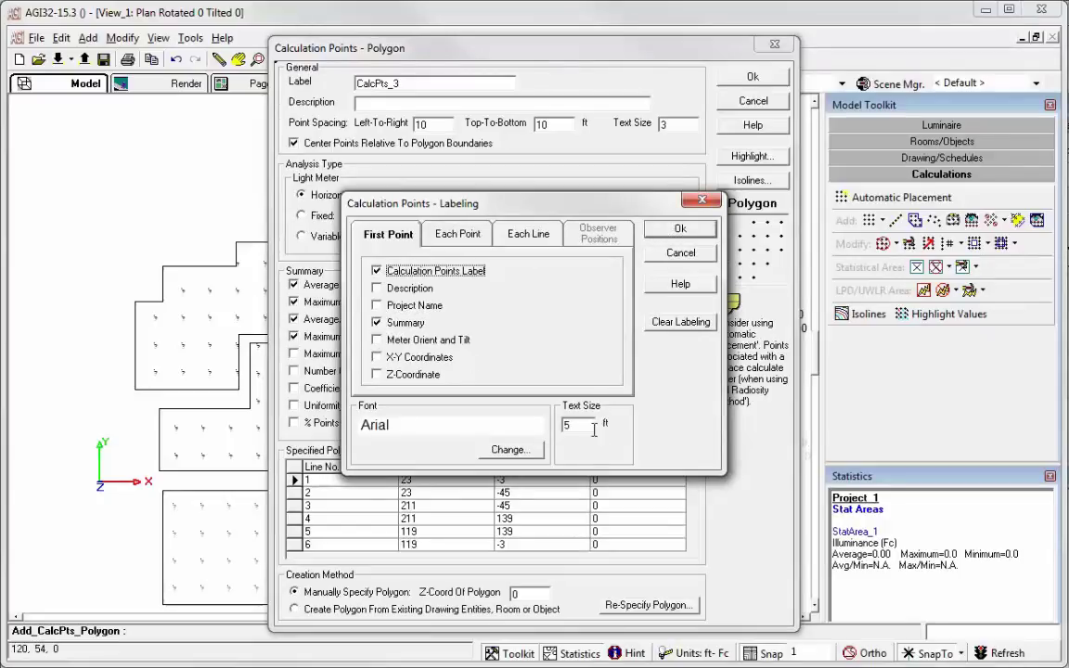
left_click(676, 232)
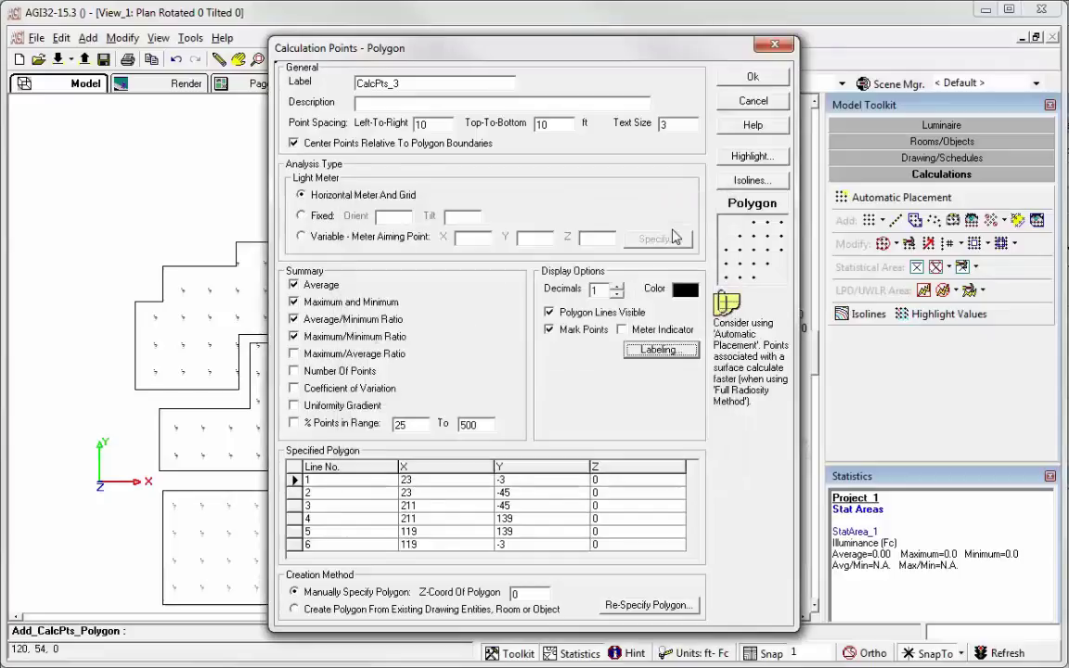
left_click(754, 78)
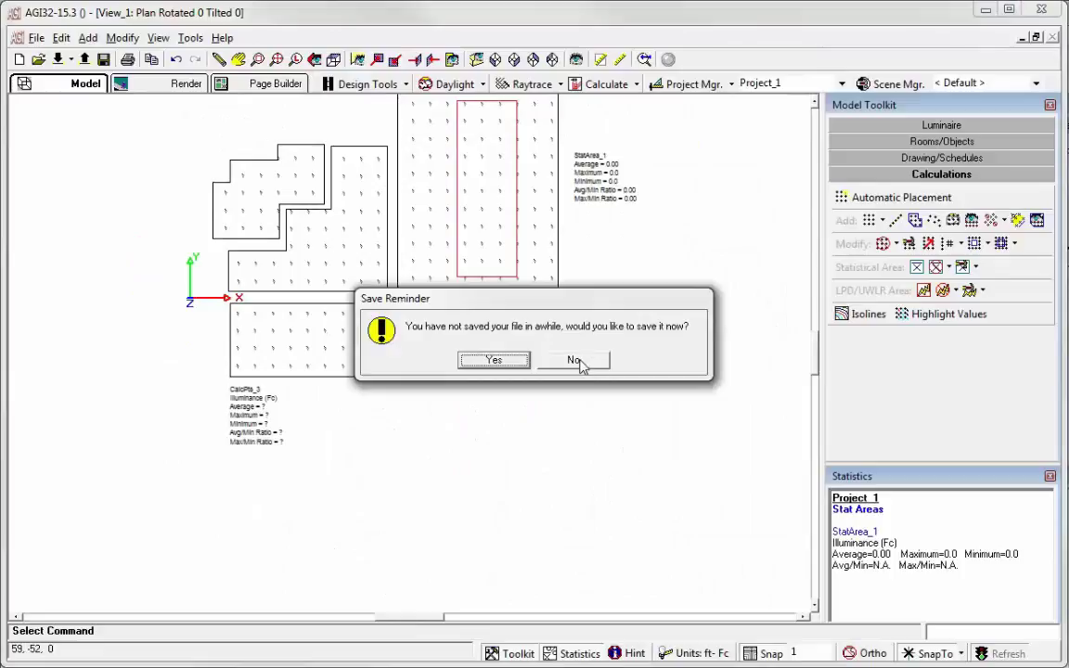
left_click(577, 362)
scroll(234, 373, "up", 3)
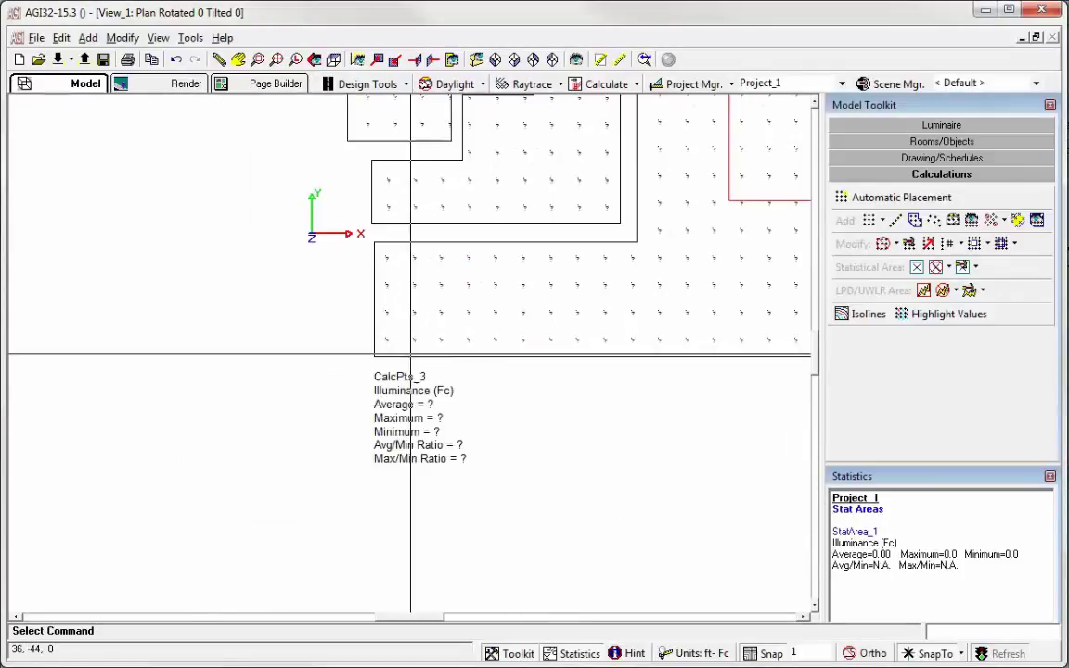
Step: Give the CalcPts_2 grid a label with its name and Summary statistics
left_click(883, 243)
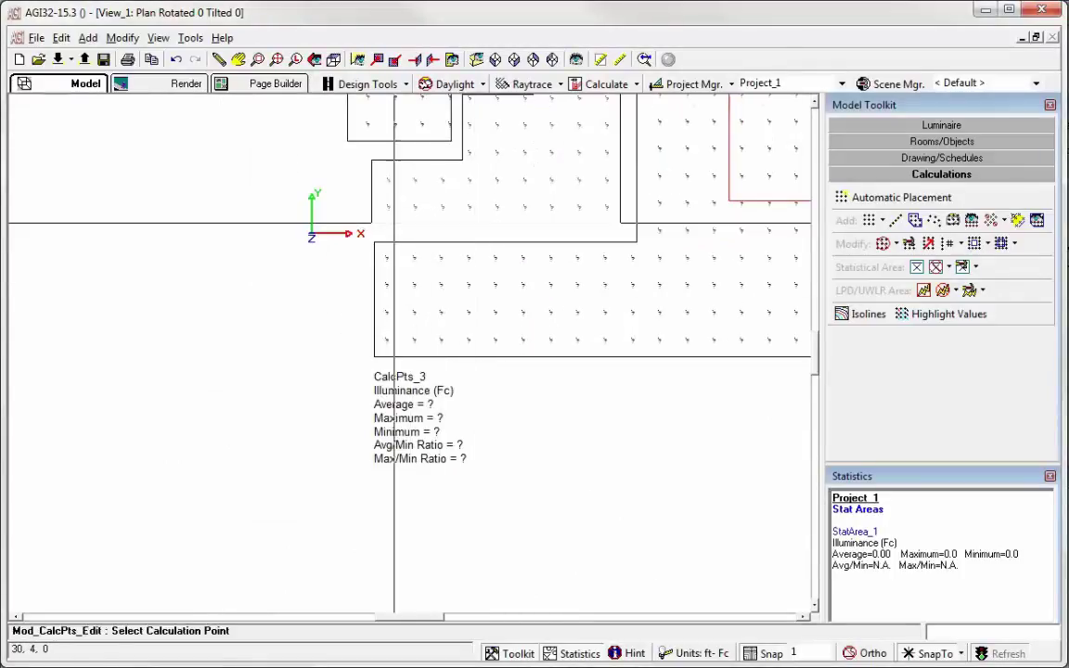
left_click(392, 292)
left_click(659, 350)
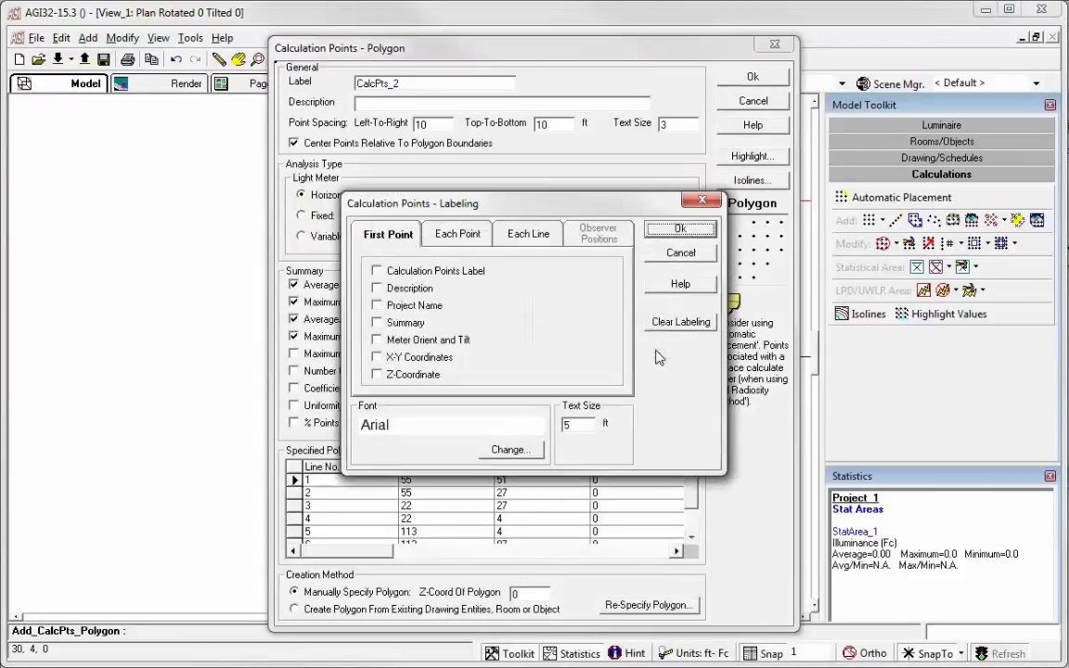
left_click(390, 324)
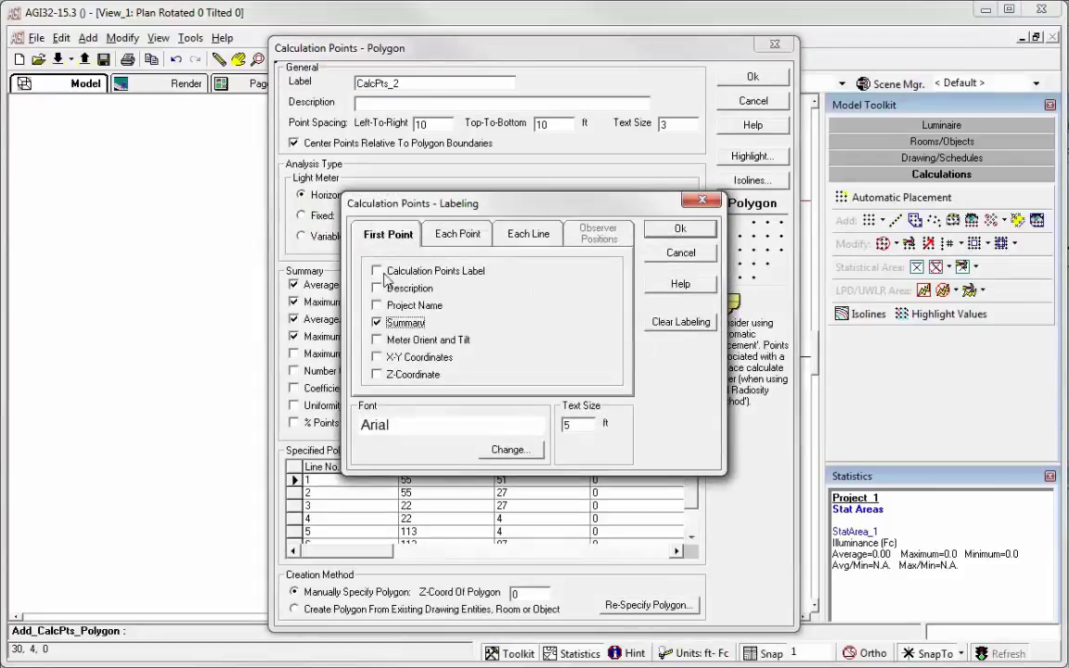
left_click(387, 275)
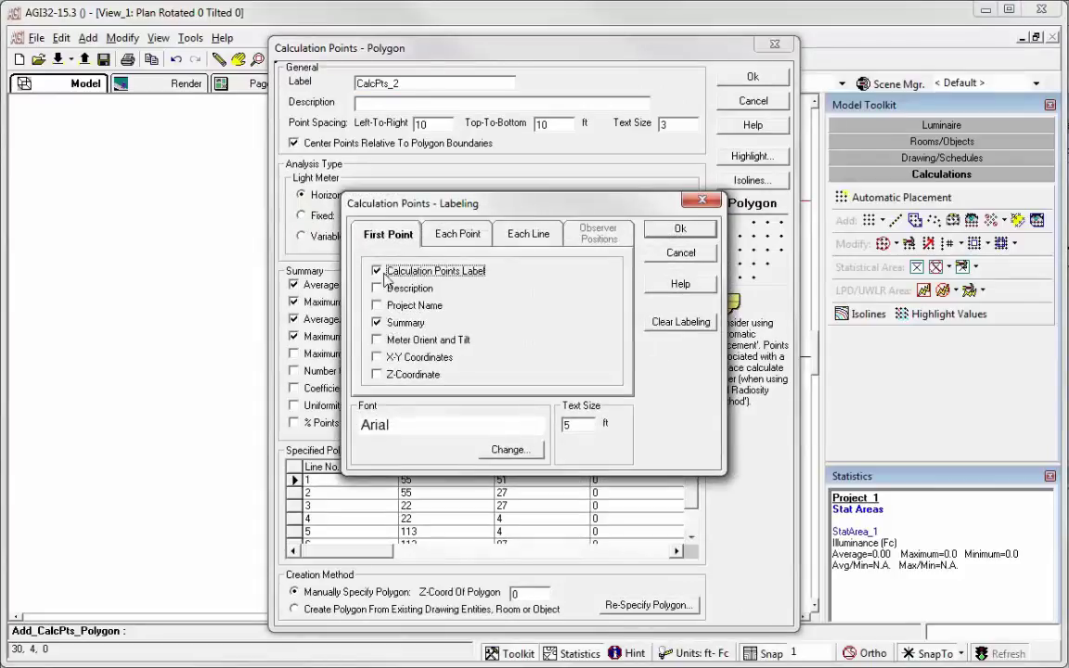
left_click(677, 230)
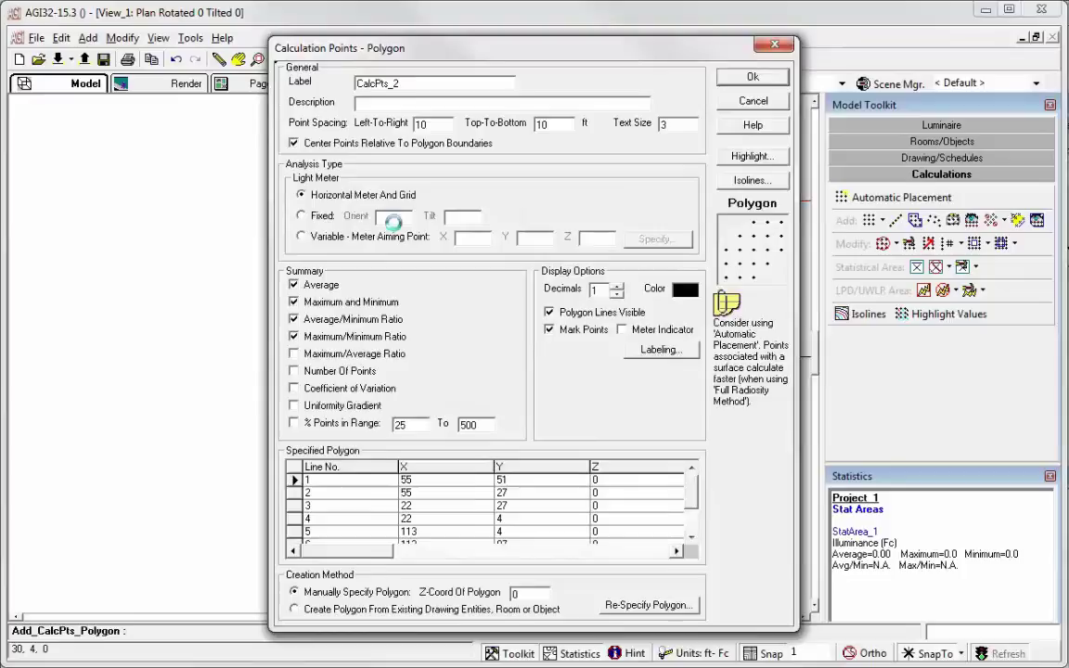
left_click(753, 76)
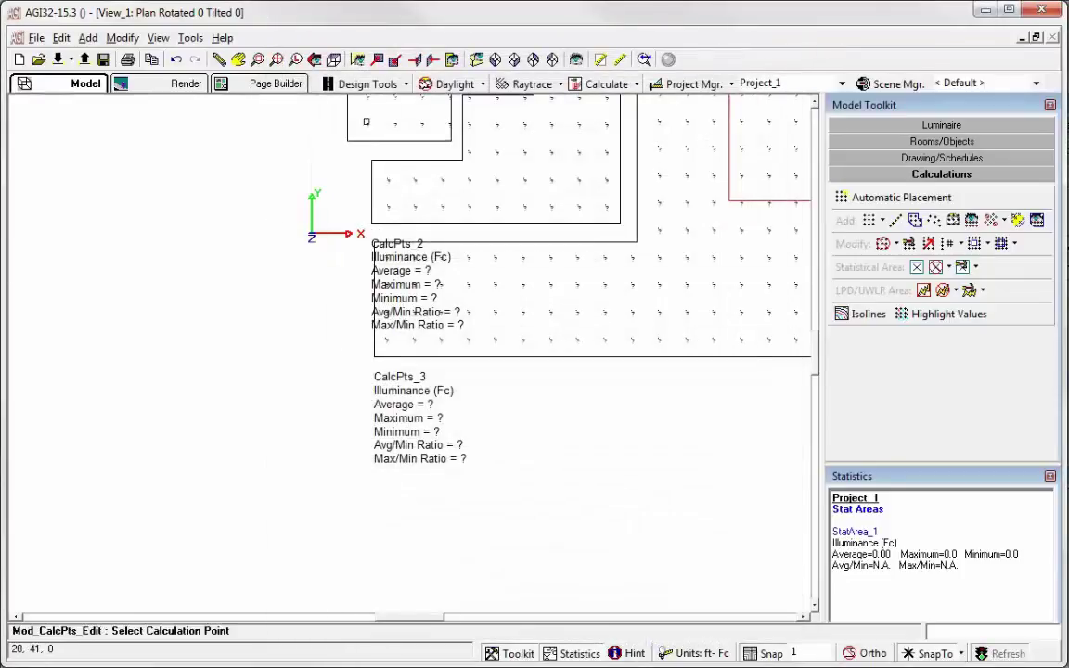
Step: Give the CalcPts_1 grid a label with its name and Summary statistics
left_click(355, 141)
left_click(670, 347)
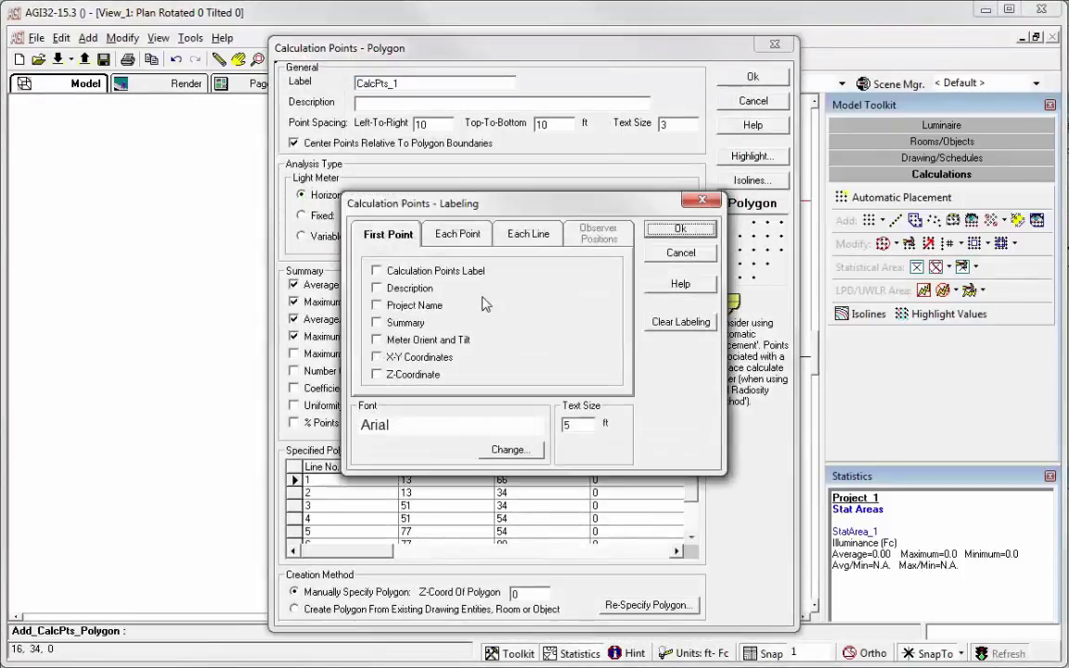
left_click(392, 323)
left_click(393, 271)
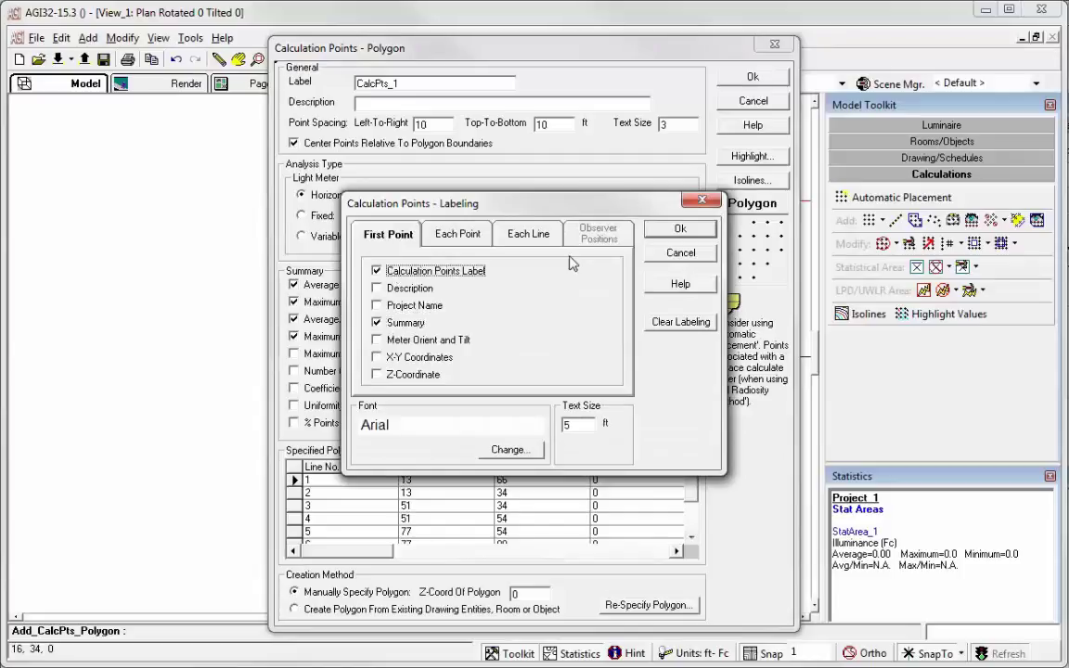
left_click(680, 229)
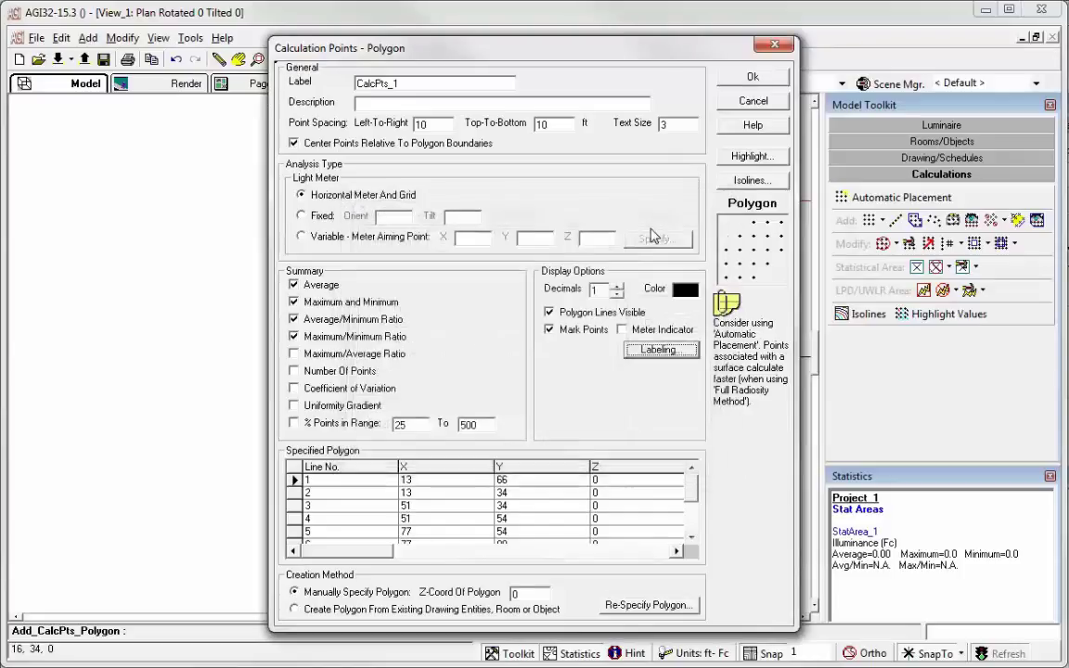
left_click(733, 82)
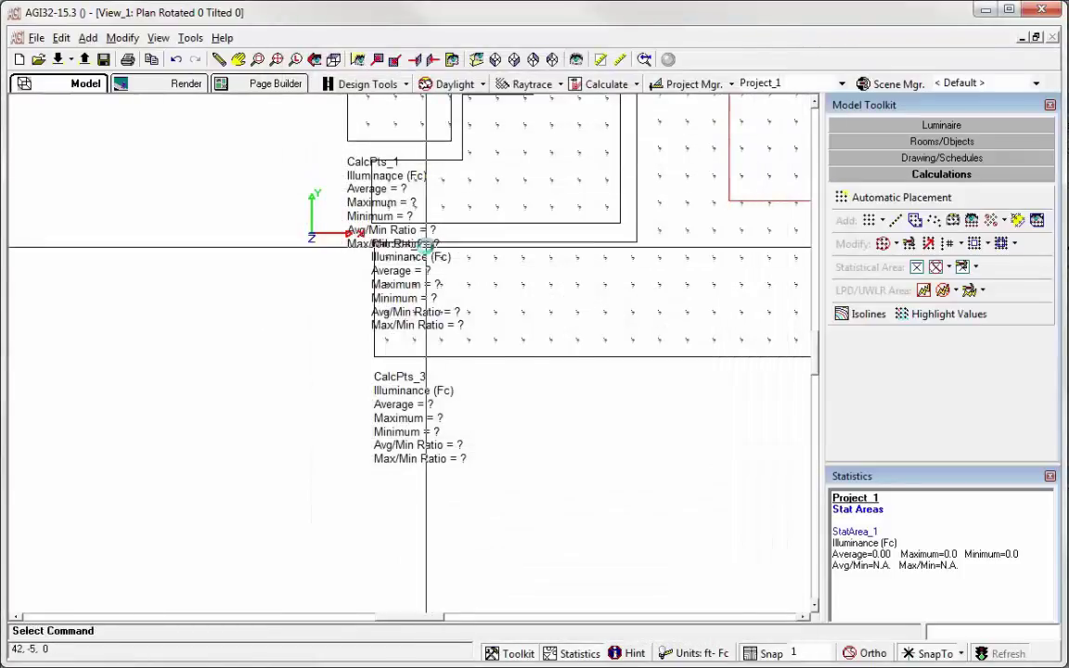
Step: Move the CalcPts_1 label above its stepped grid
scroll(426, 246, "down", 1)
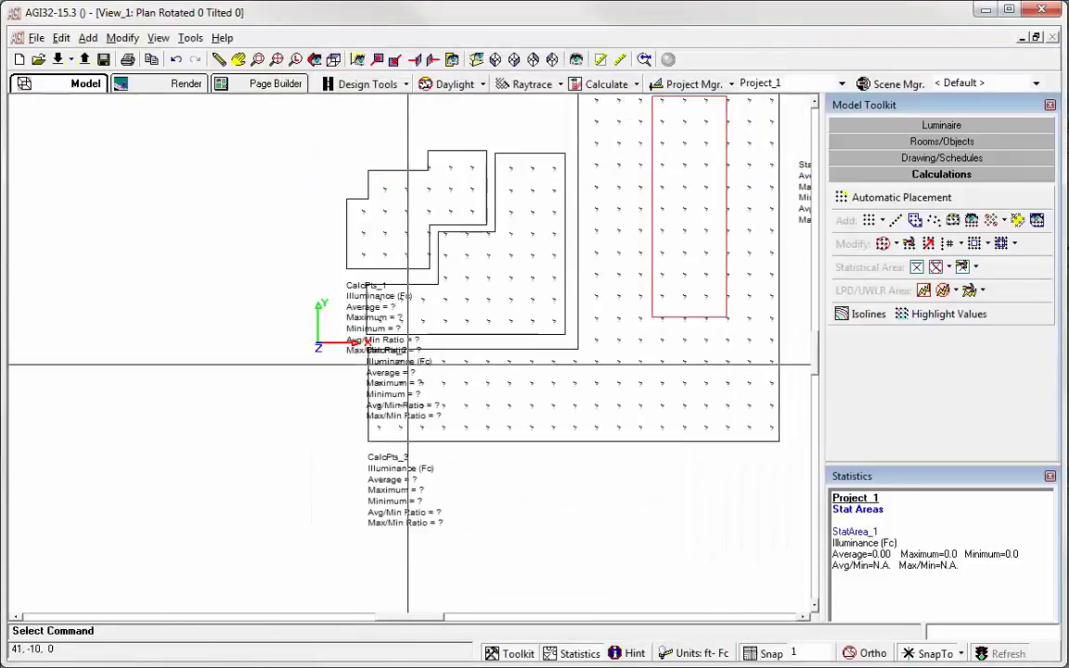
left_click(961, 245)
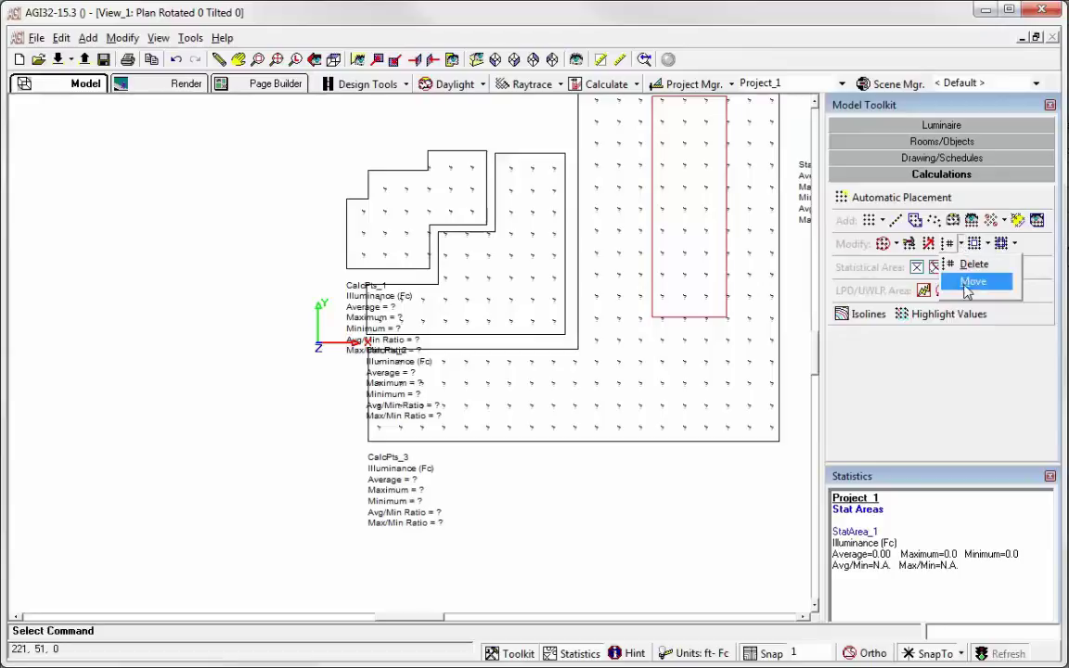
left_click(970, 282)
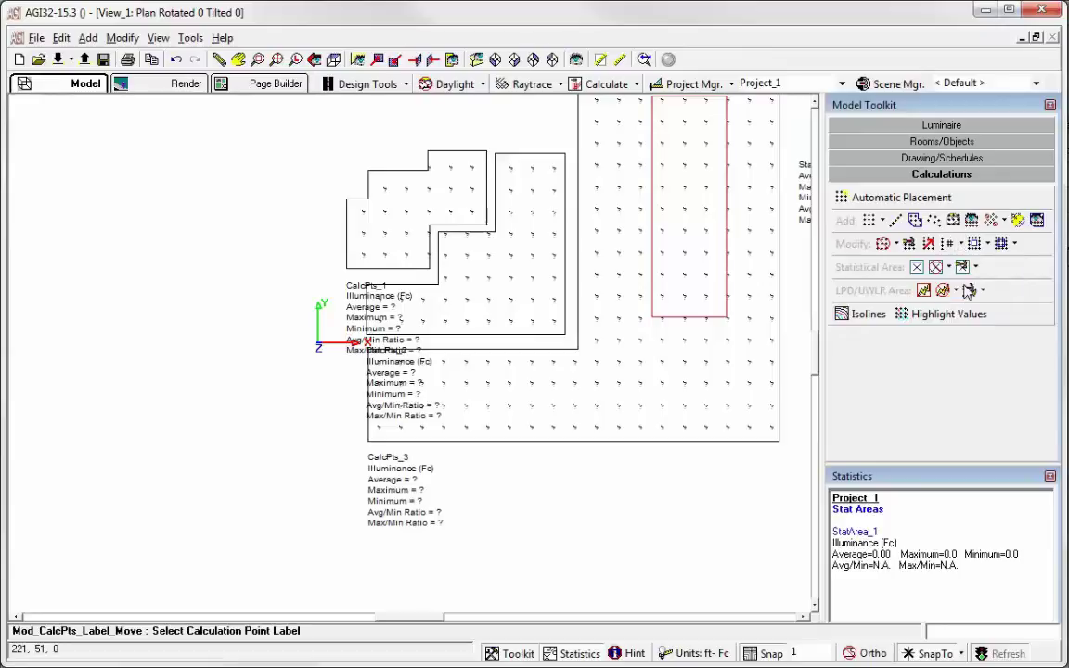
left_click(360, 320)
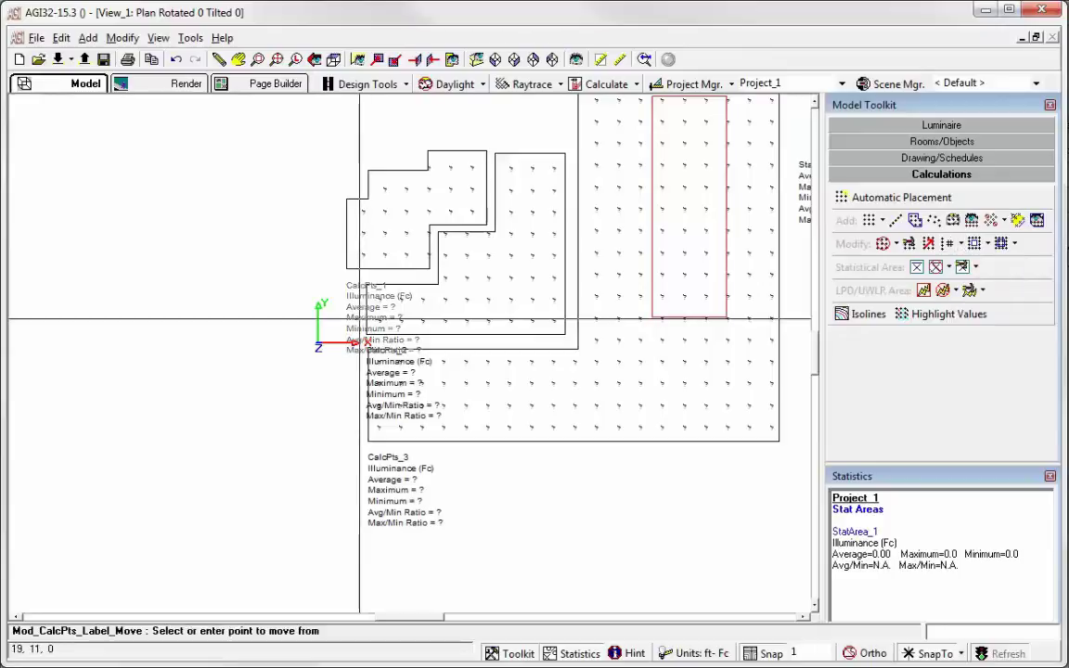
left_click(360, 320)
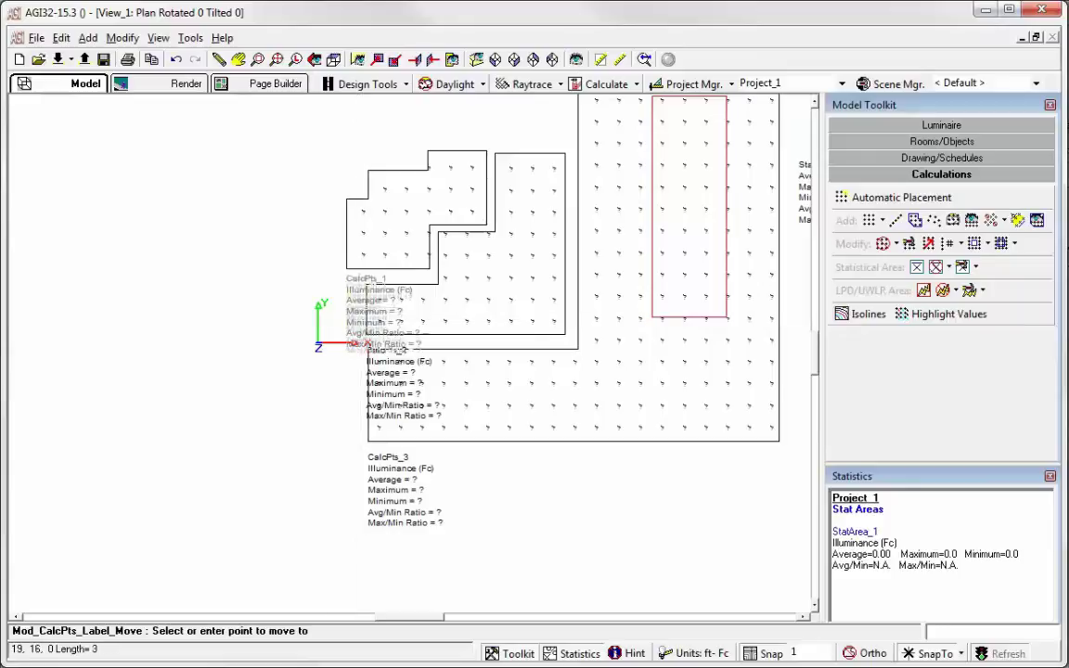
left_click(287, 229)
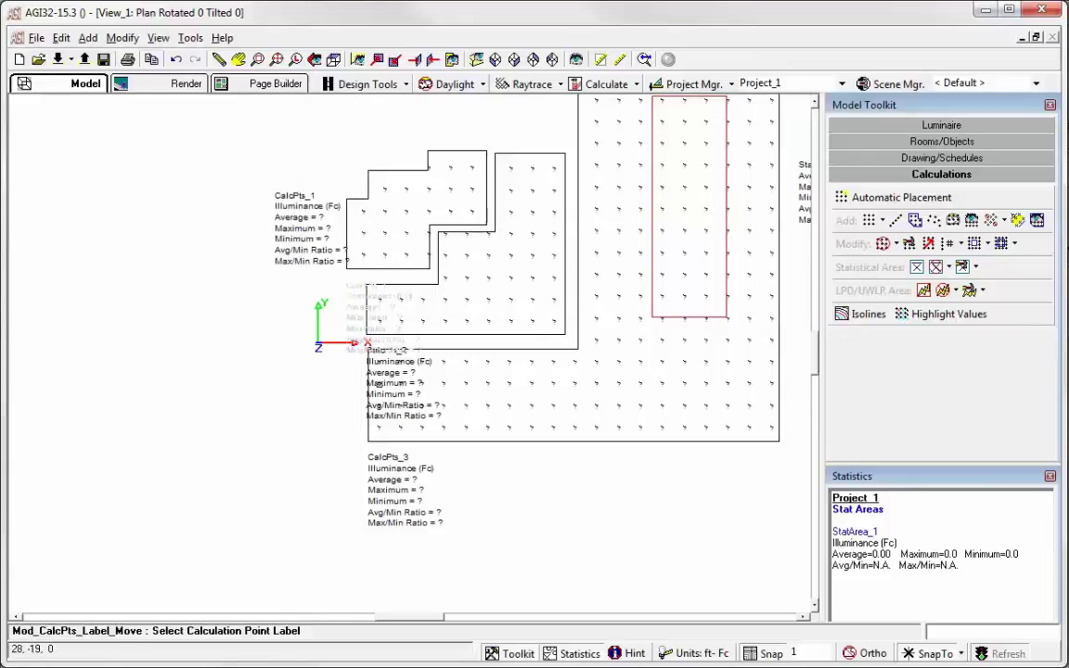
Step: Move the CalcPts_2 label up near the top of the plan
left_click(395, 394)
left_click(394, 393)
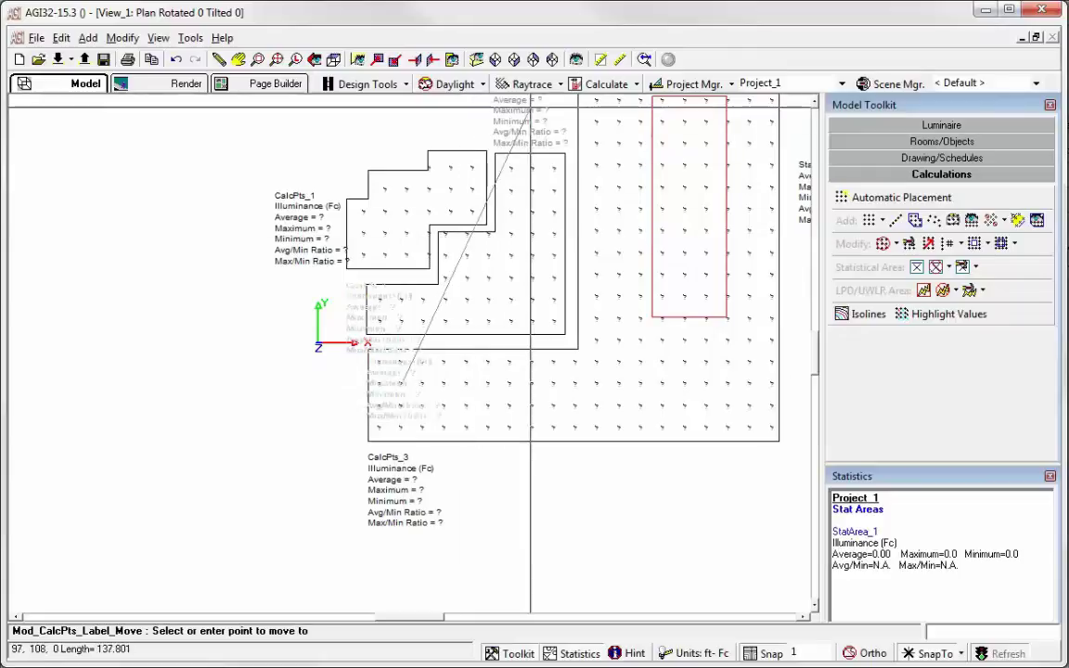
left_click(530, 110)
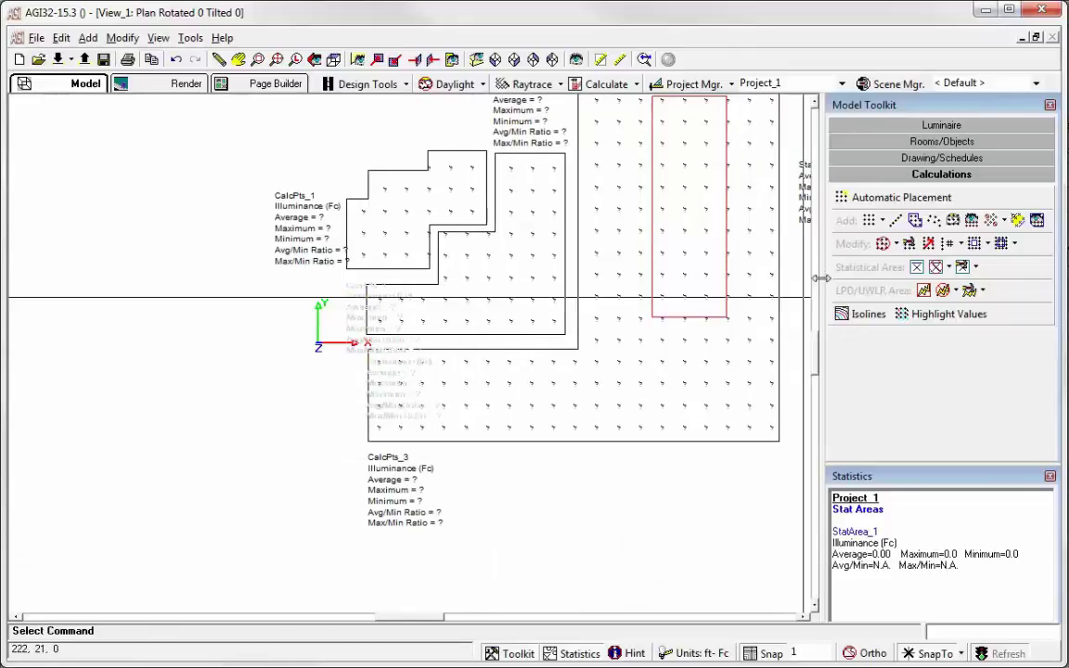
Step: Draw a rectangle around the CalcPts_3 label
left_click(941, 141)
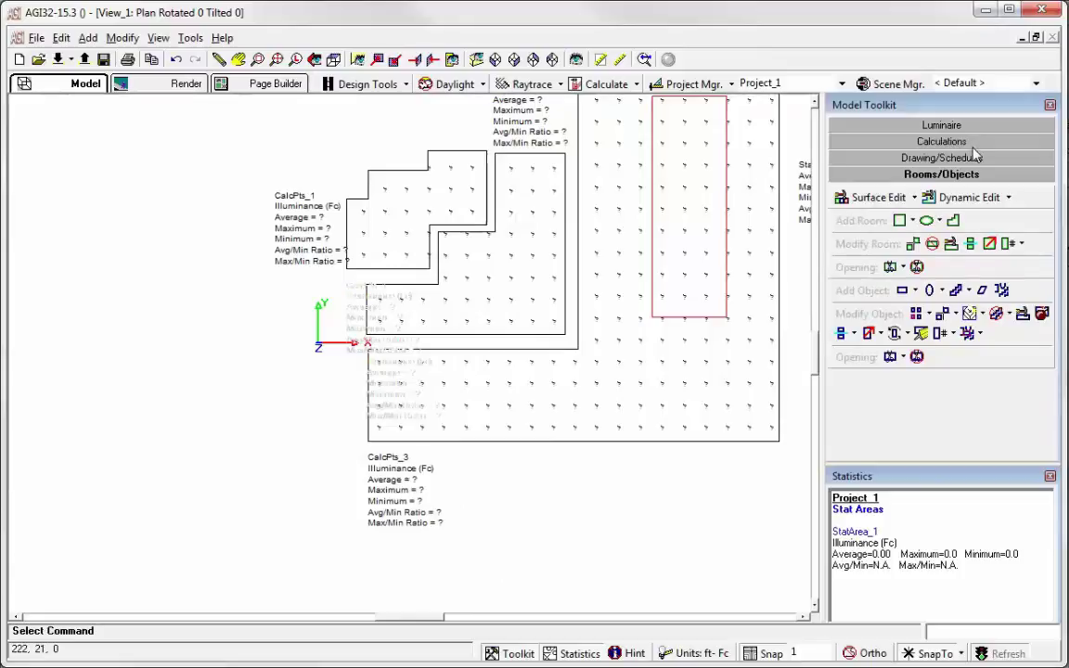
left_click(973, 156)
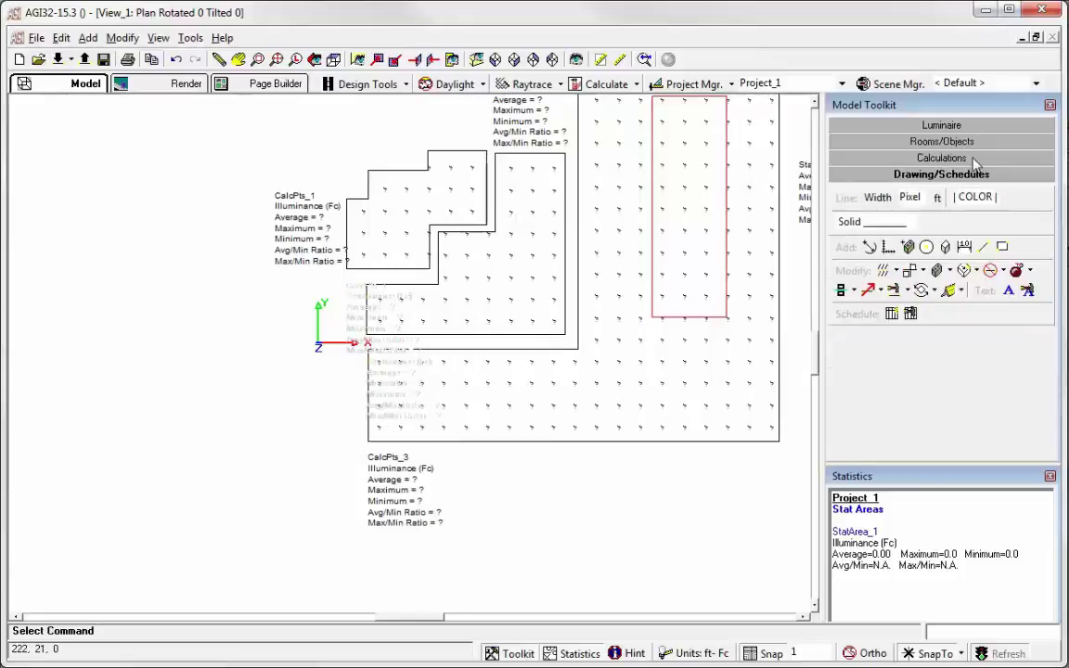
left_click(1002, 247)
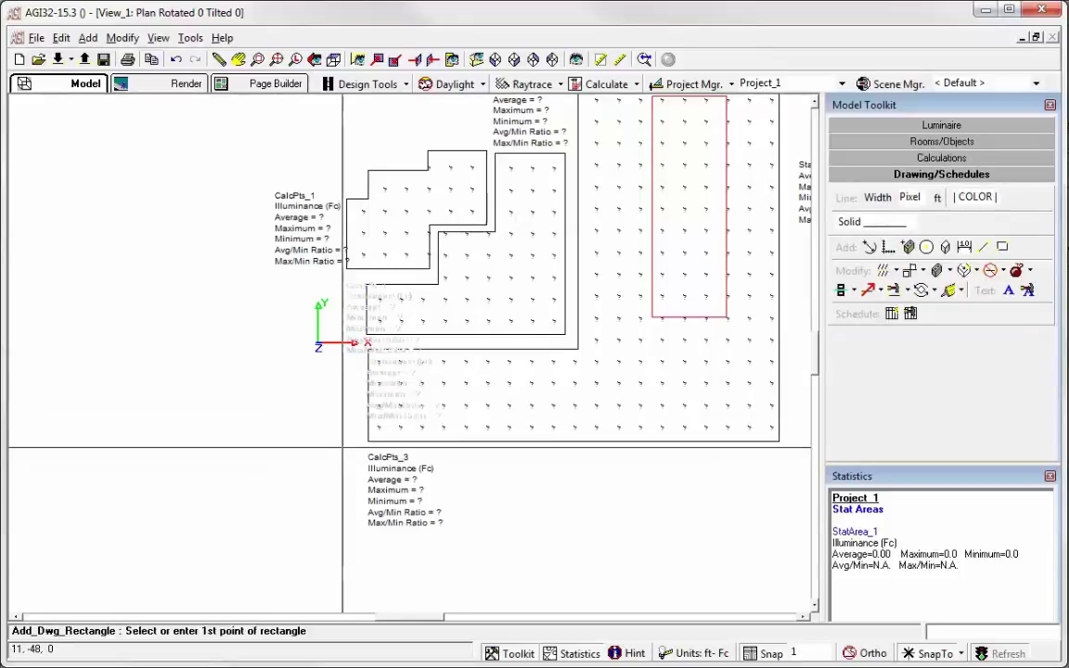
left_click(345, 447)
left_click(465, 541)
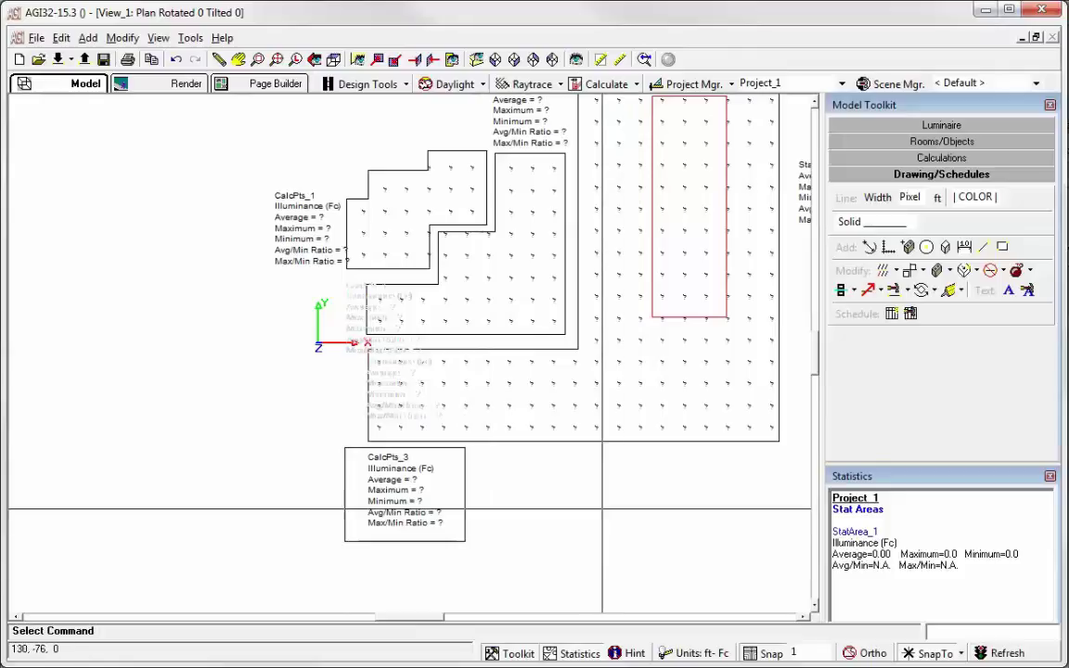
Step: Draw a rectangle around the StatArea_1 label
scroll(318, 343, "down", 1)
middle_click_drag(436, 352, 206, 448)
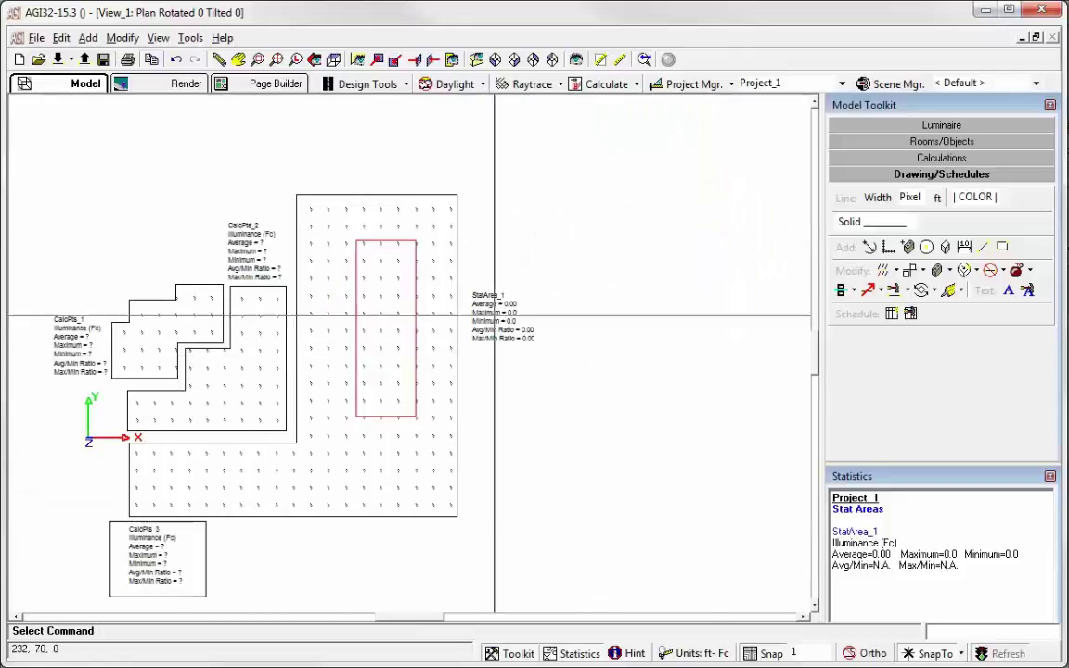
key("Return")
left_click(465, 282)
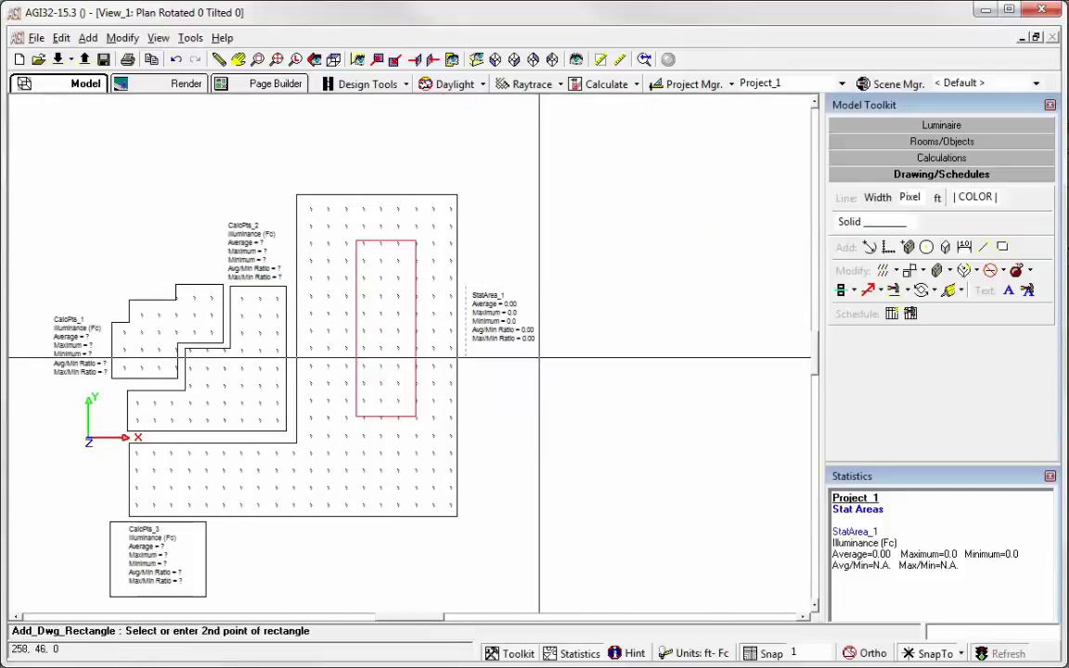
left_click(541, 360)
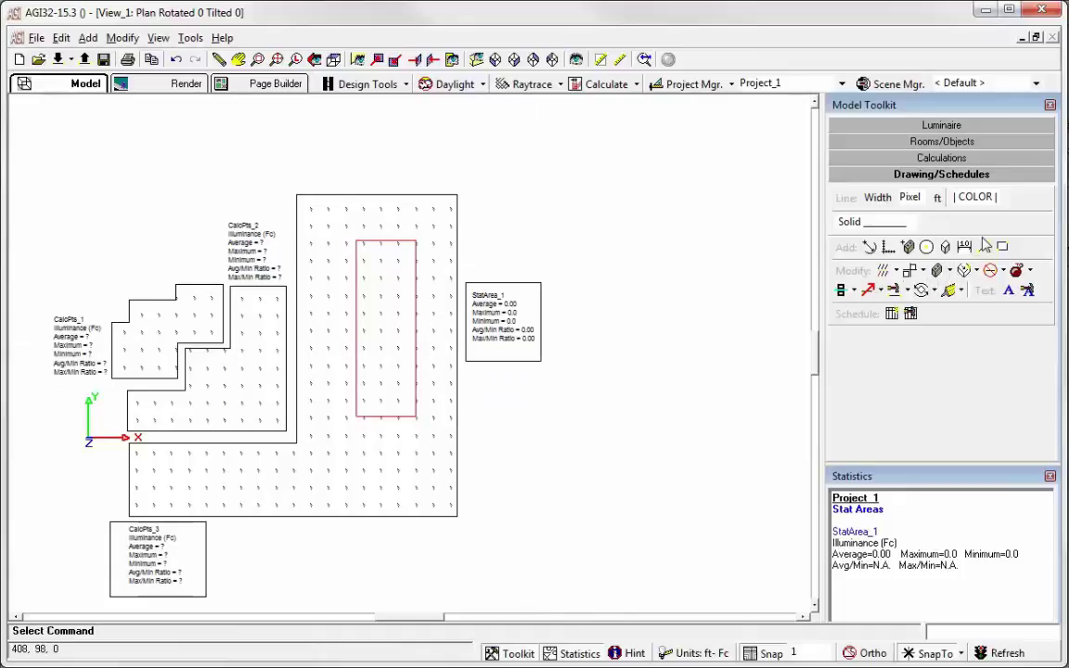
Step: Draw a leader line from the StatArea_1 box to the red area's edge
left_click(985, 247)
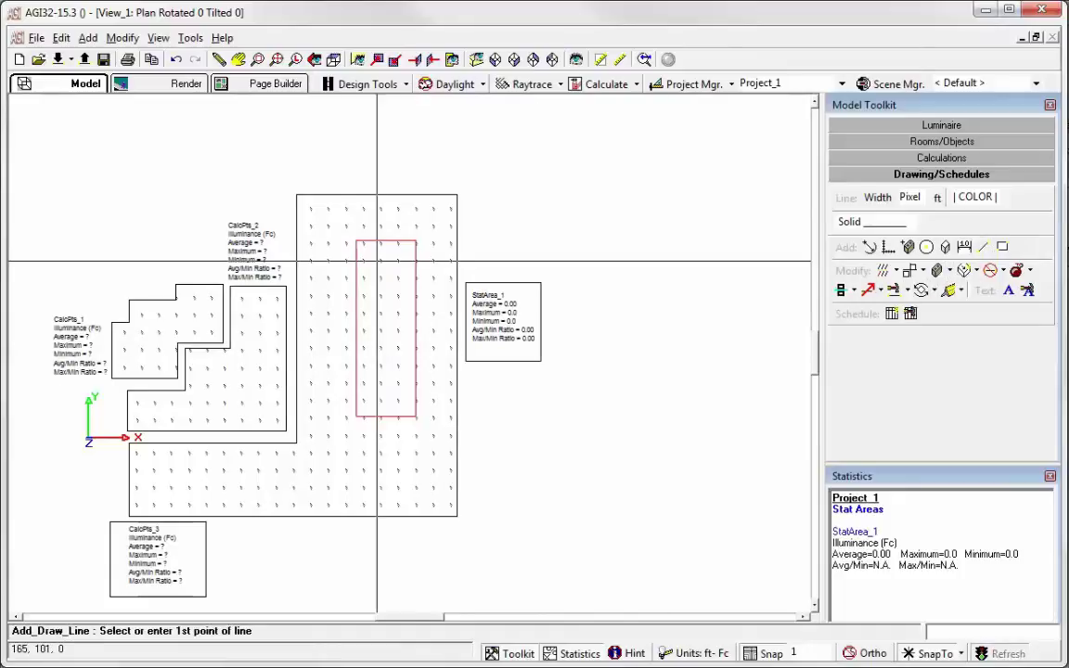
scroll(478, 322, "up", 3)
left_click(438, 329)
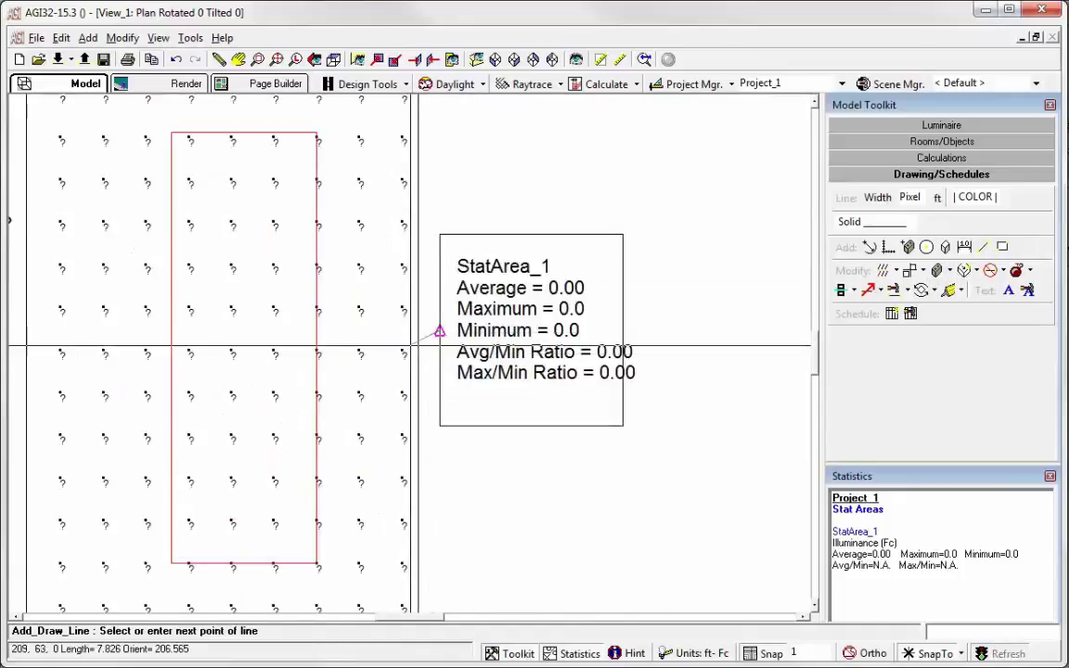
left_click(316, 414)
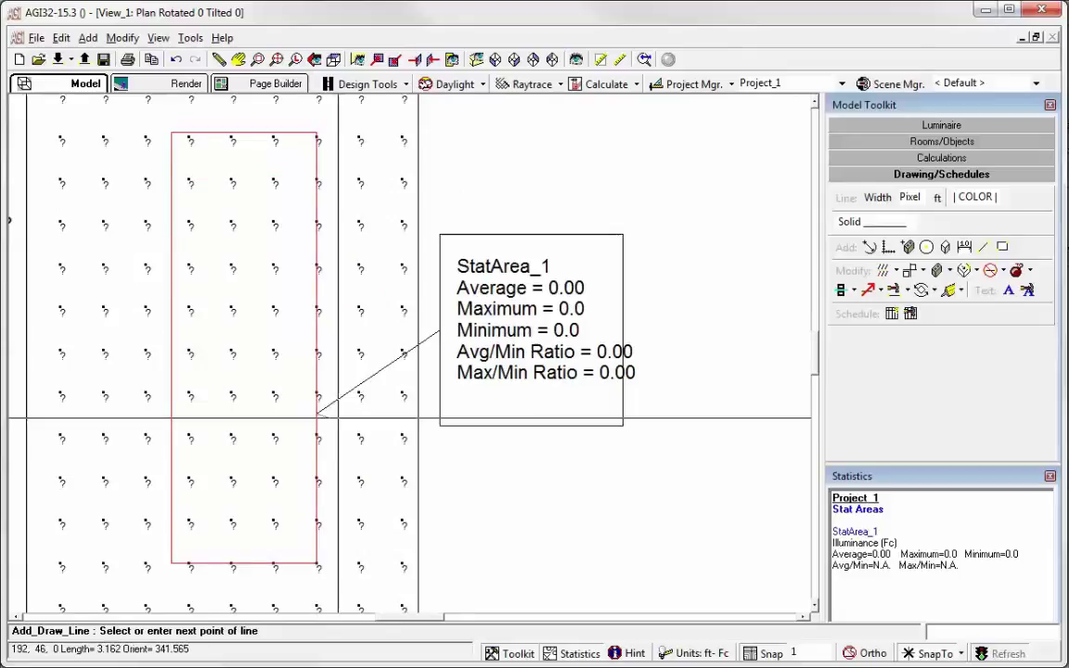
key("Escape")
Step: Draw a leader line from the CalcPts_3 box to its grid's lower edge
scroll(210, 415, "down", 3)
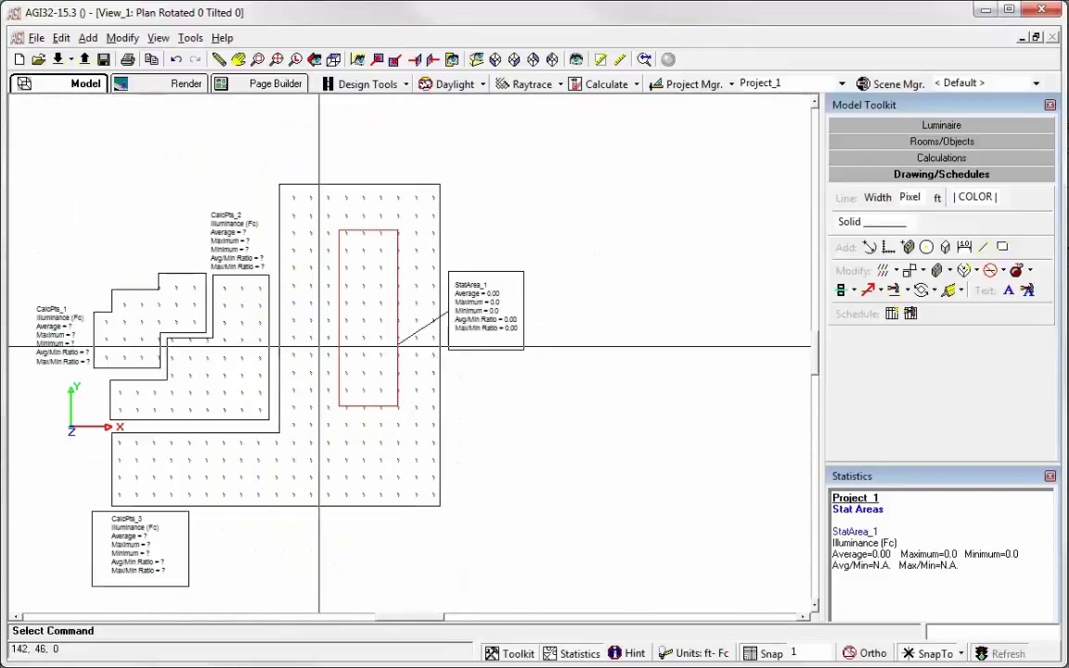
key("Return")
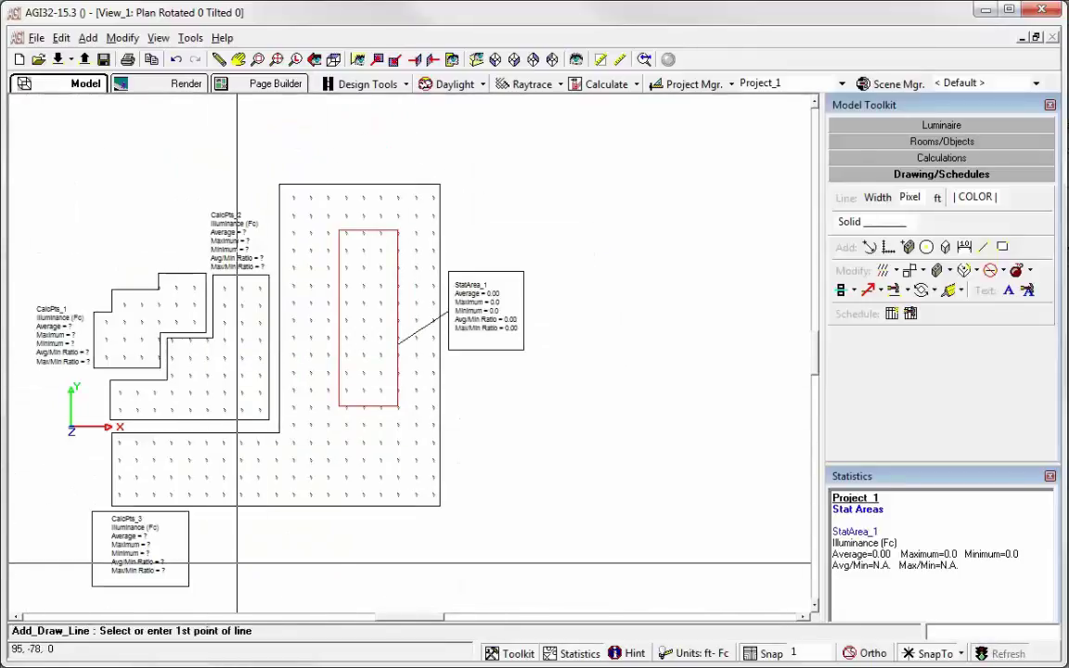
left_click(188, 544)
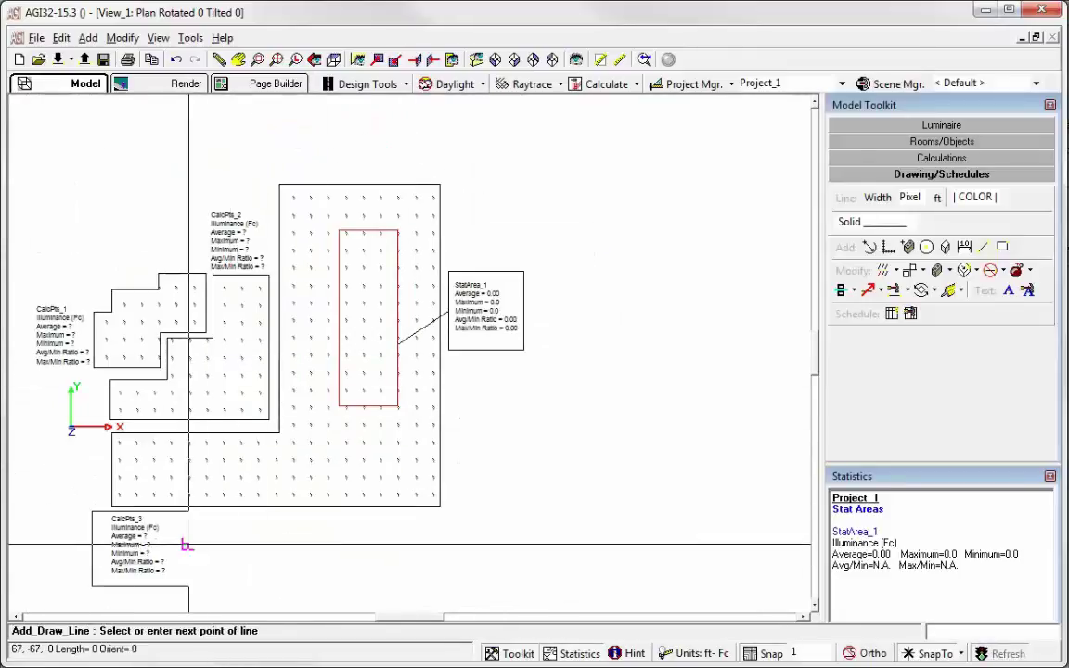
left_click(288, 505)
key("Escape")
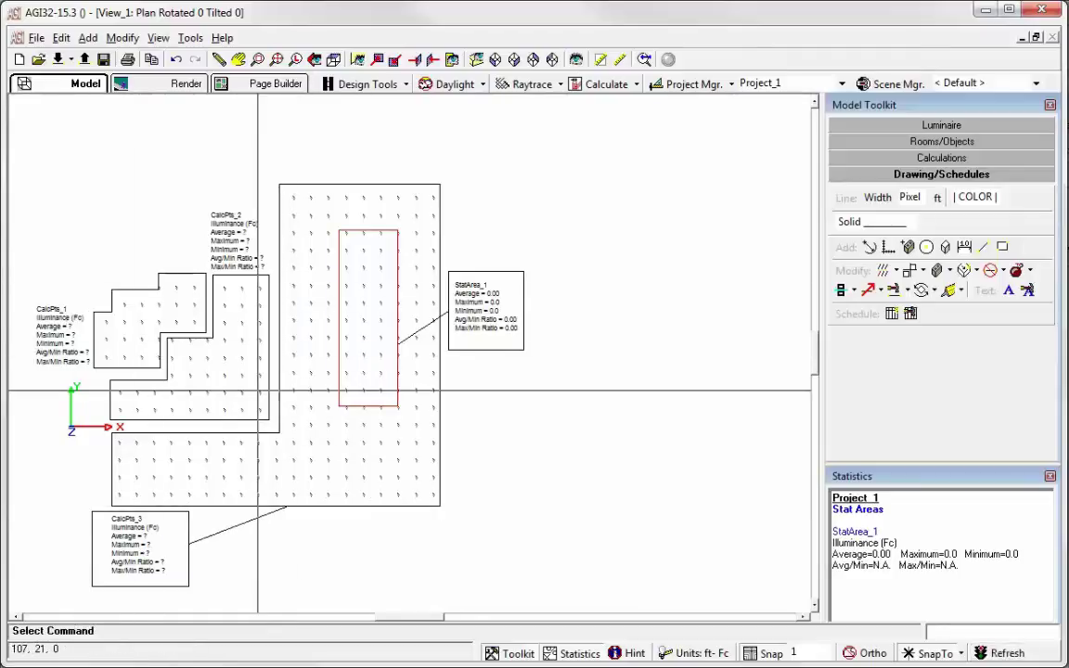
scroll(220, 358, "down", 2)
scroll(210, 454, "up", 2)
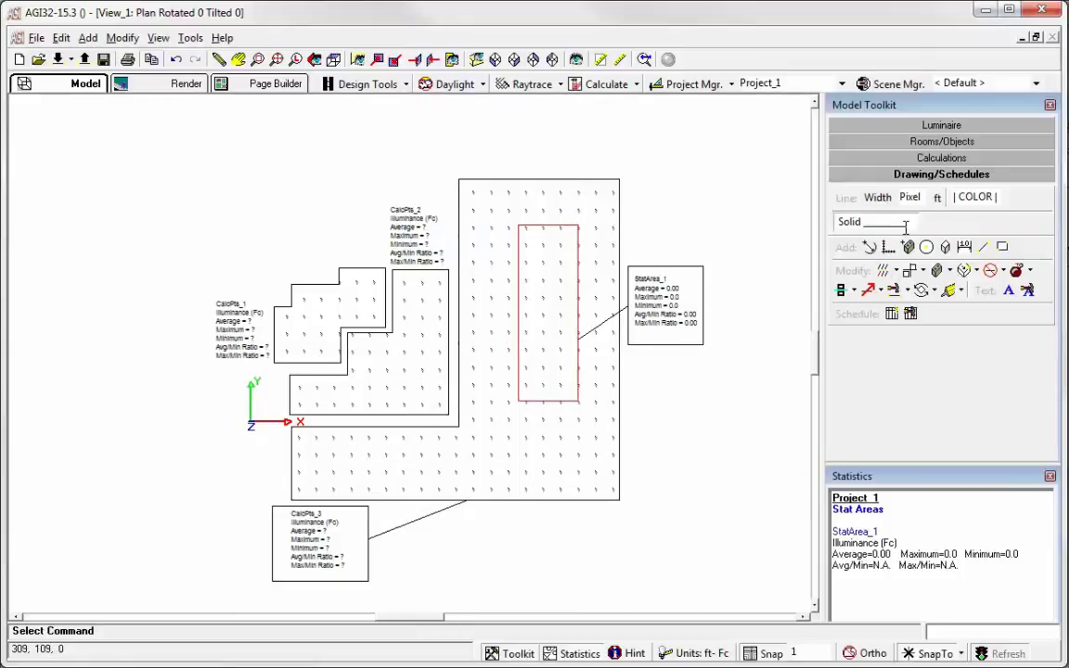
Step: Open the Statistical Area settings for the red StatArea_1 boundary
left_click(957, 158)
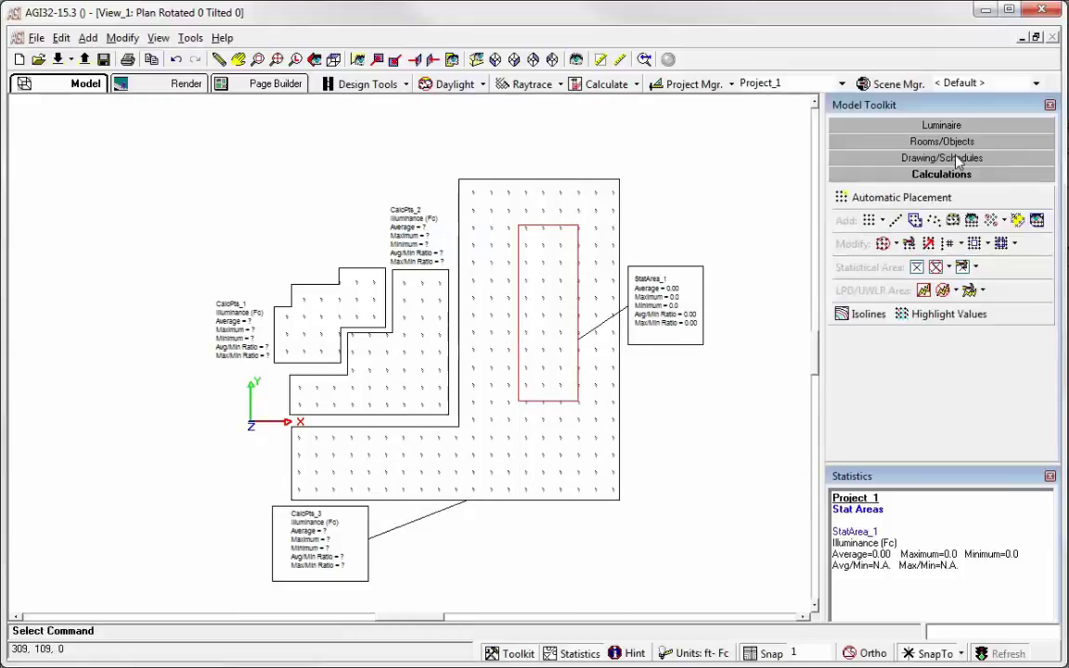
left_click(975, 268)
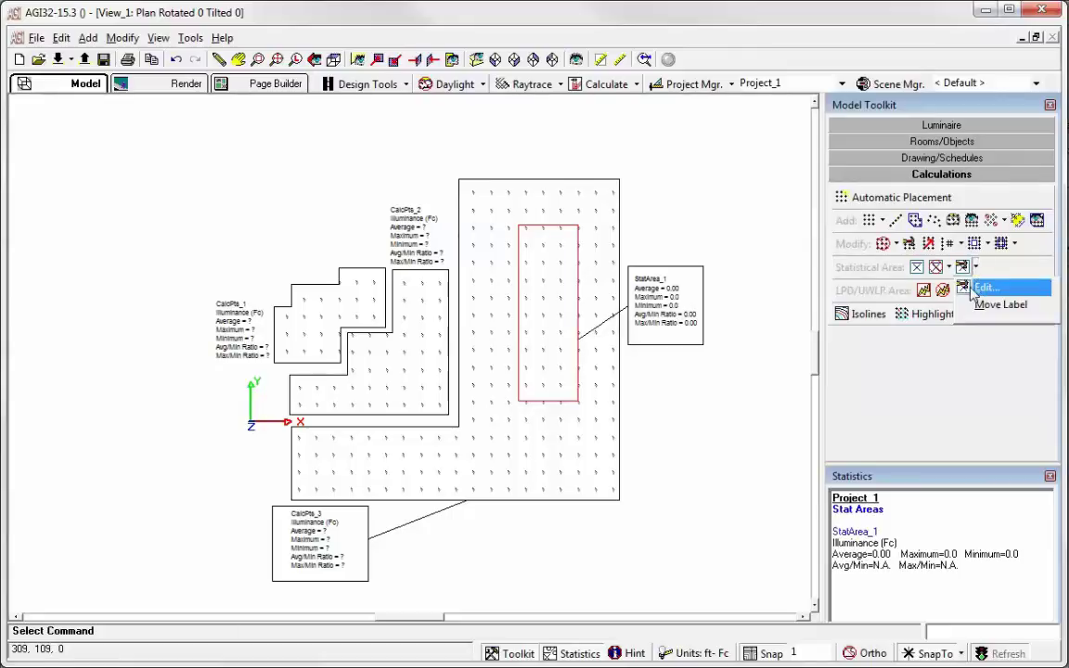
left_click(976, 289)
left_click(578, 362)
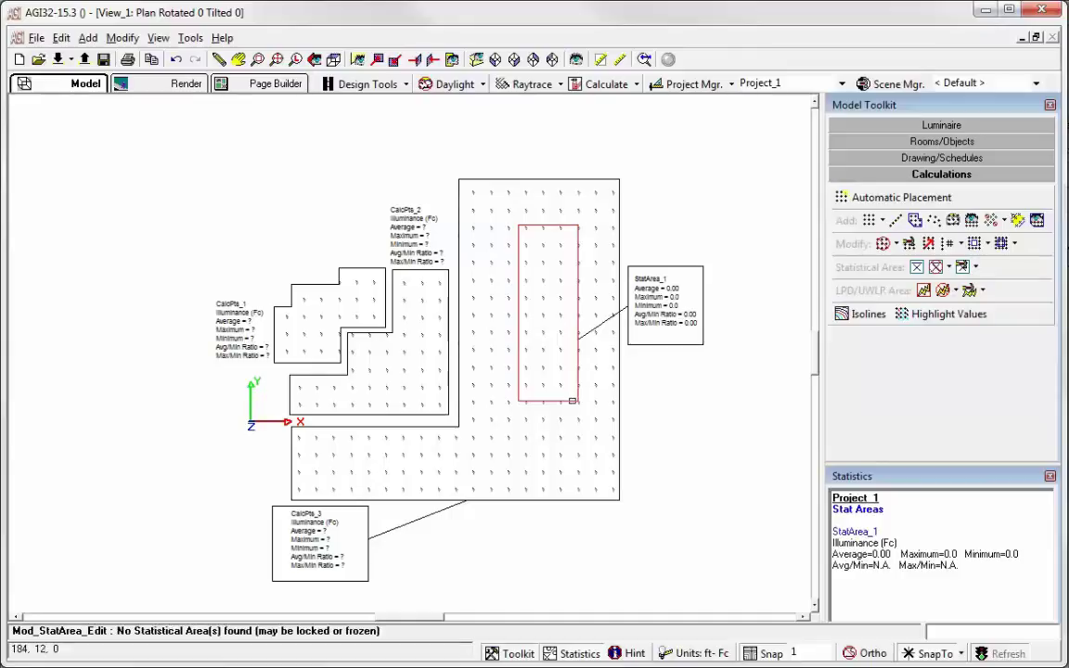
left_click(573, 401)
Step: Open StatArea_1's Statistical Area Labeling options, which include Clear Labeling
left_click(617, 311)
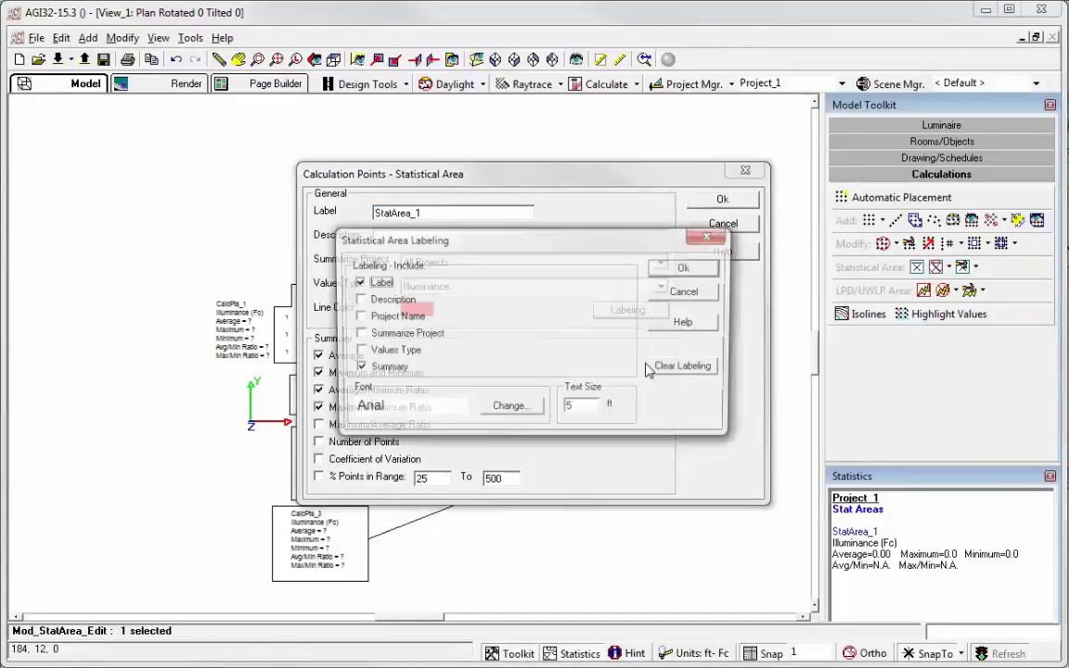